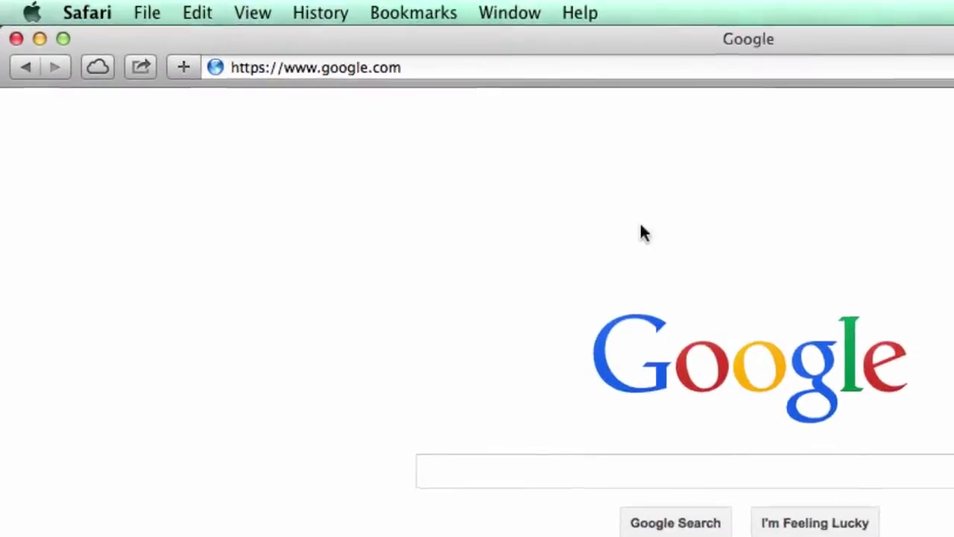
# In Safari, load the slideshowcreator.net site by entering 'slide' in the address bar
pyautogui.click(484, 84)
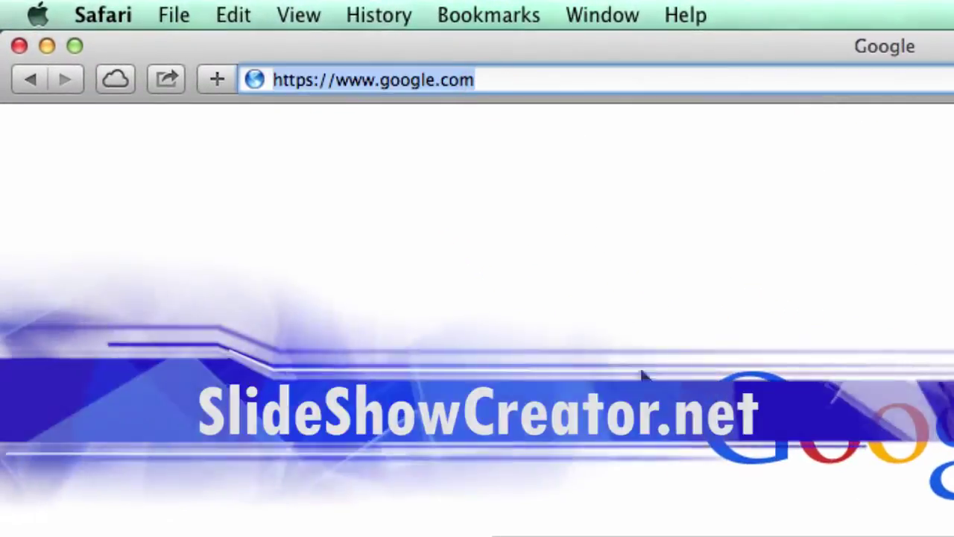
pyautogui.write('slide')
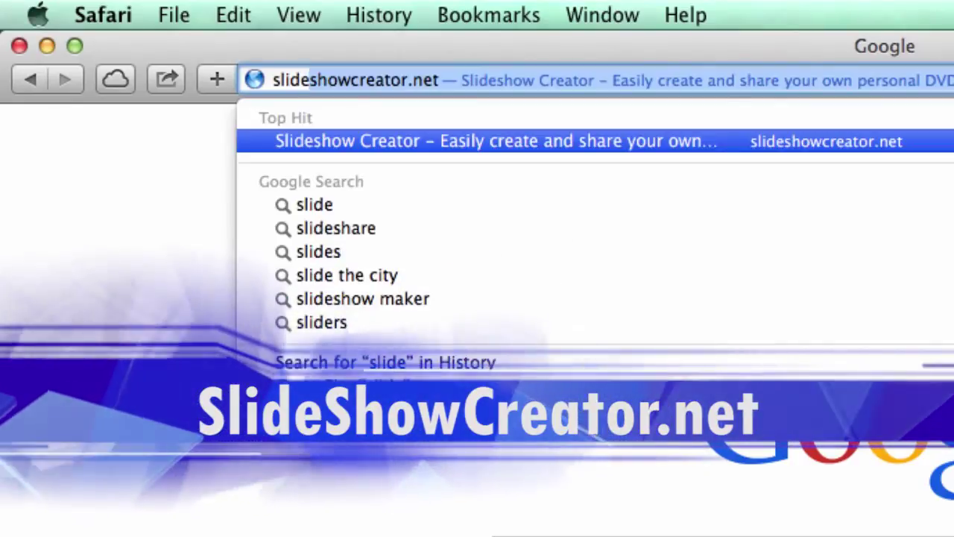
pyautogui.press('Return')
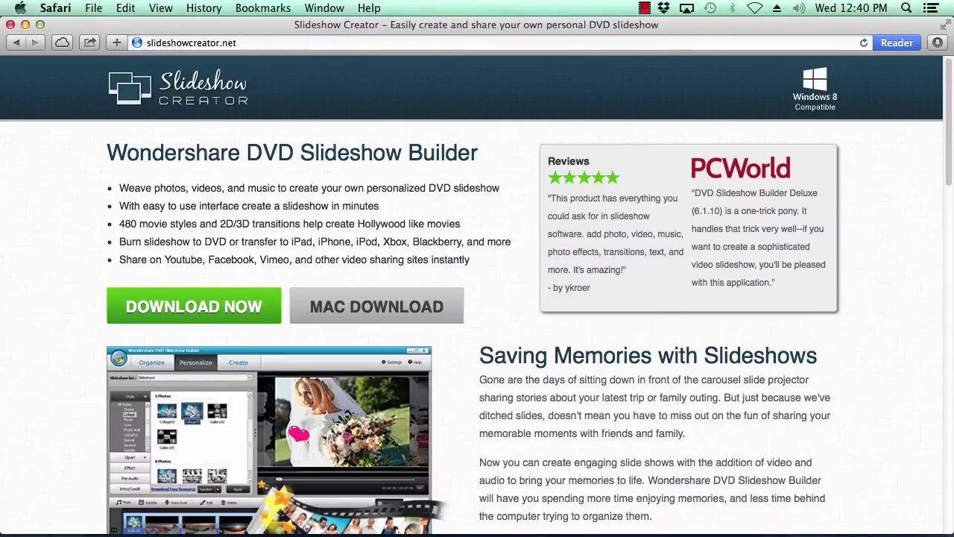
# Start the Mac download, then open and dismiss Fantashow's sign-up form
pyautogui.click(401, 306)
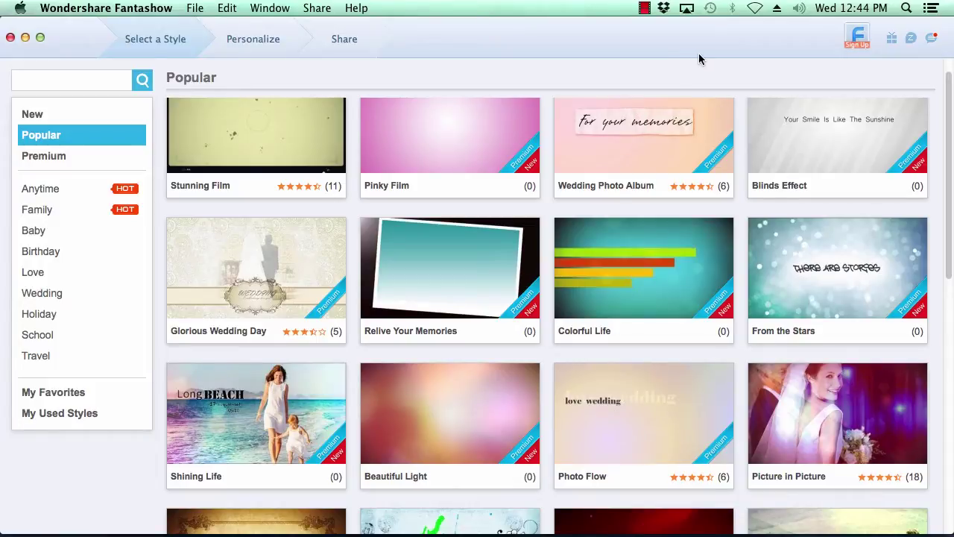
pyautogui.click(859, 40)
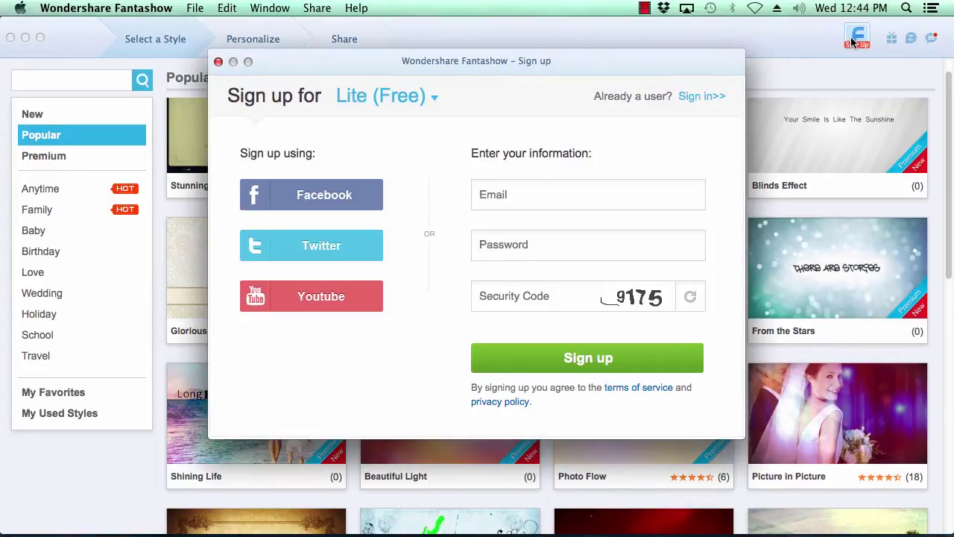
pyautogui.click(859, 39)
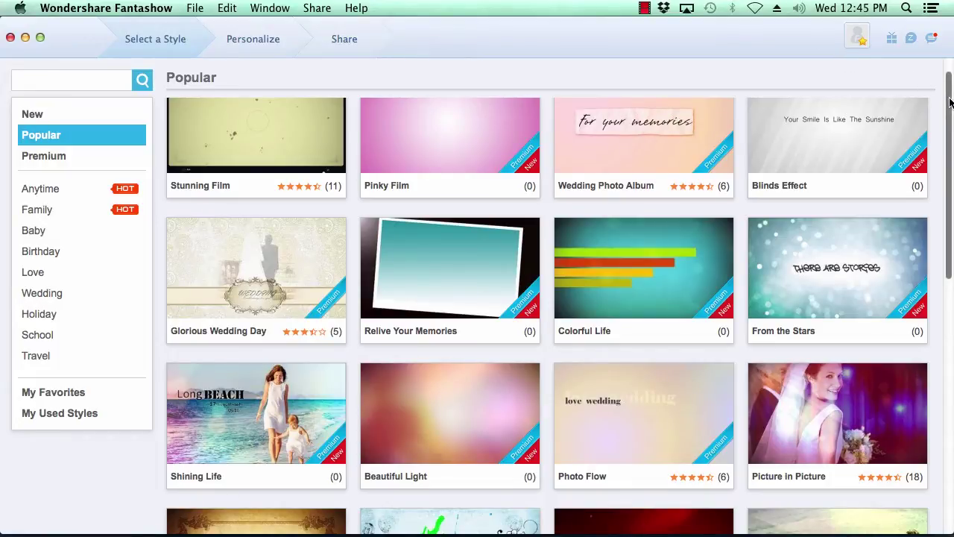
# Browse the New, Premium, Anytime and Family style categories, ending back on Anytime
pyautogui.moveTo(948, 129); pyautogui.dragTo(951, 352)
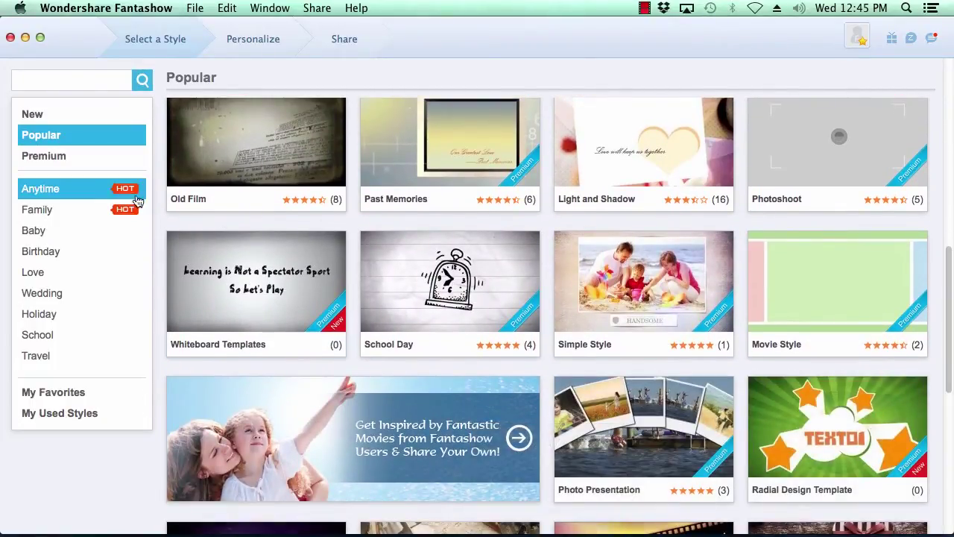
pyautogui.click(32, 116)
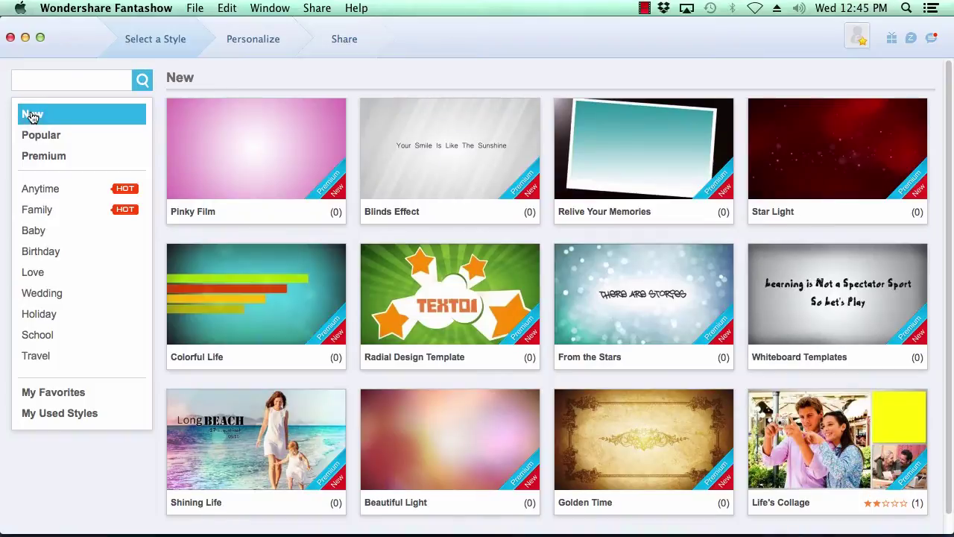
pyautogui.click(37, 161)
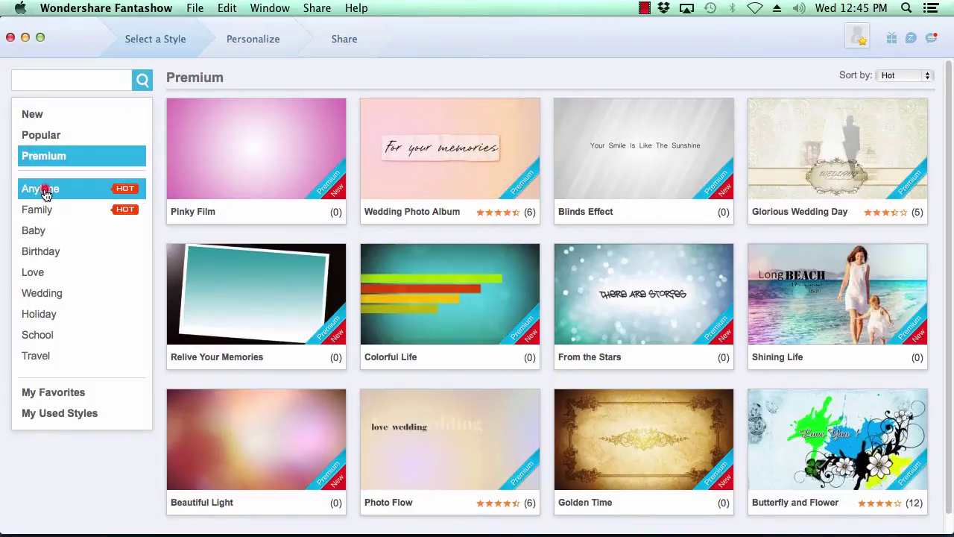
pyautogui.click(45, 191)
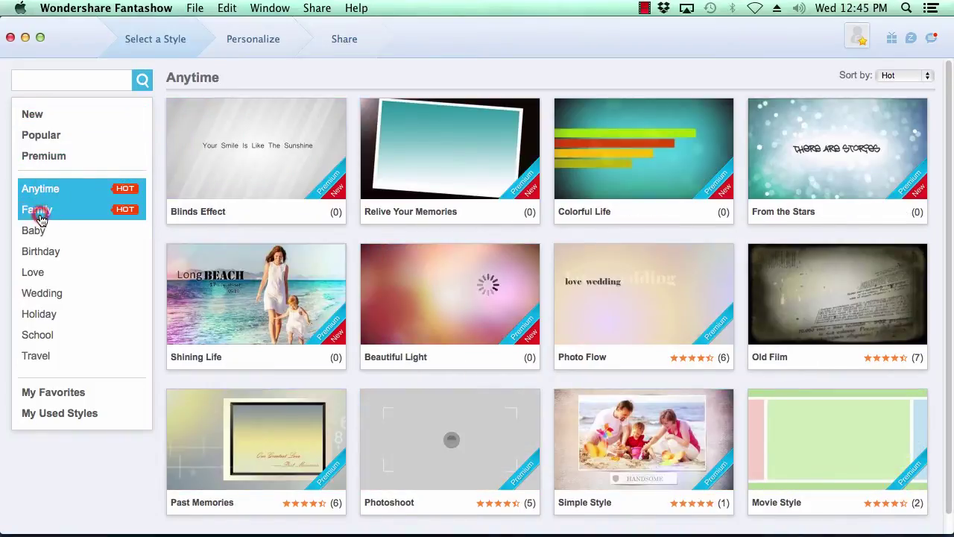
pyautogui.click(41, 215)
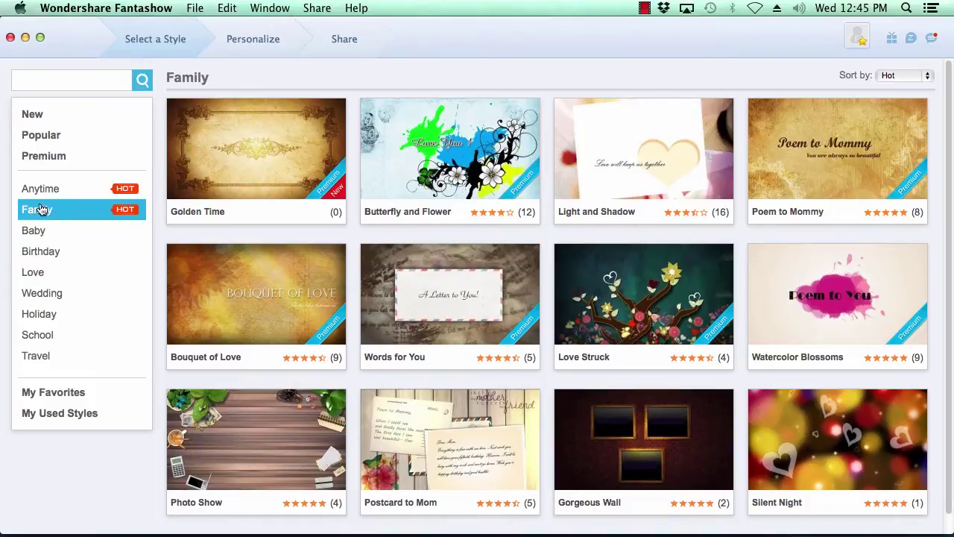
pyautogui.click(41, 191)
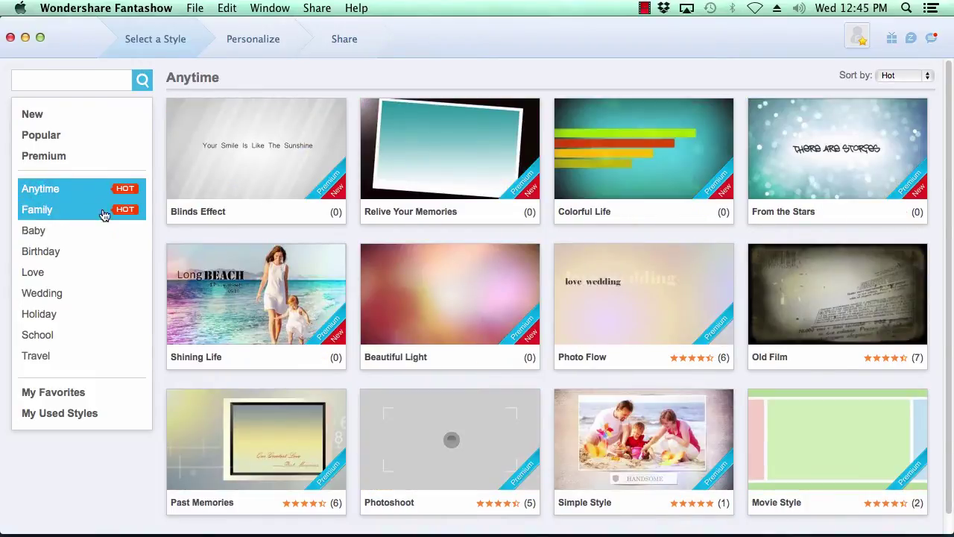
# Open the preview of the Shining Life style
pyautogui.moveTo(303, 305)
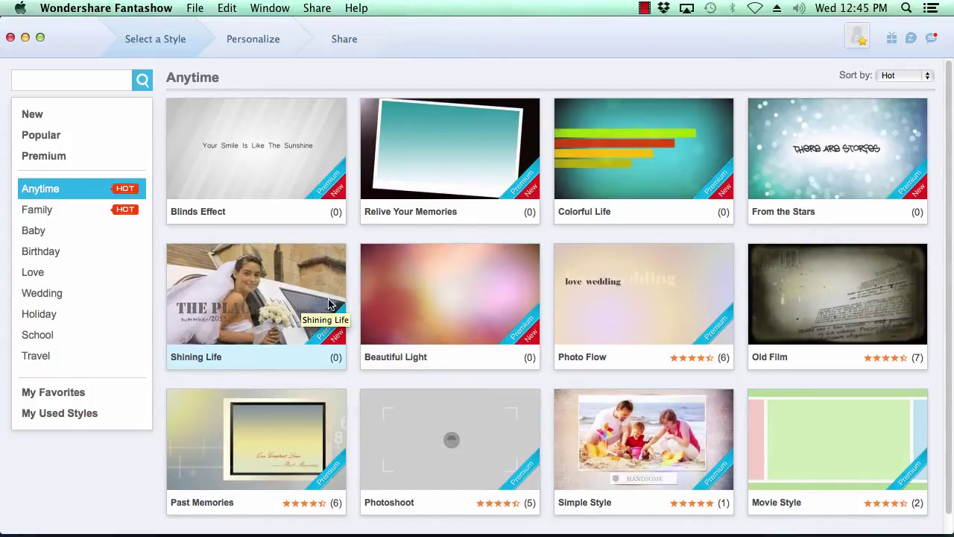
pyautogui.moveTo(433, 298)
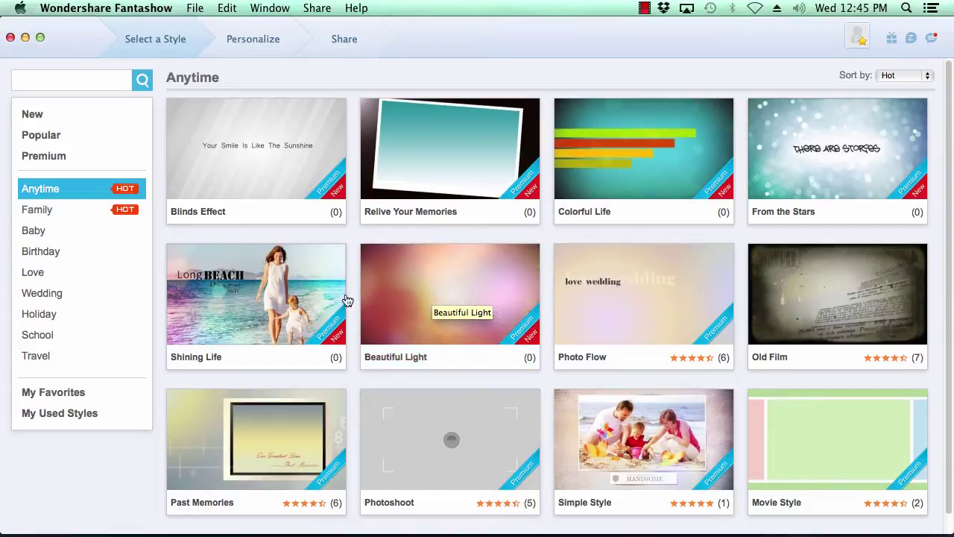
pyautogui.moveTo(269, 302)
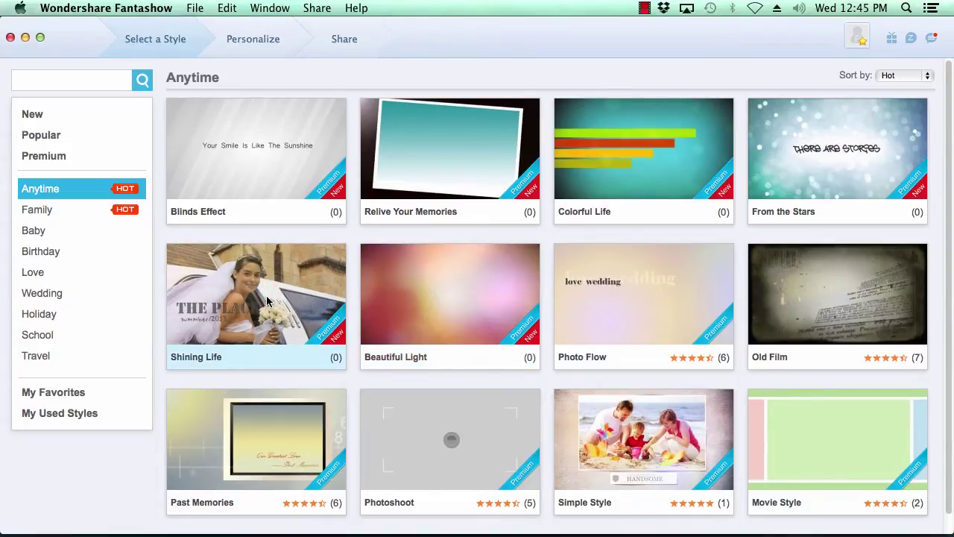
pyautogui.click(269, 302)
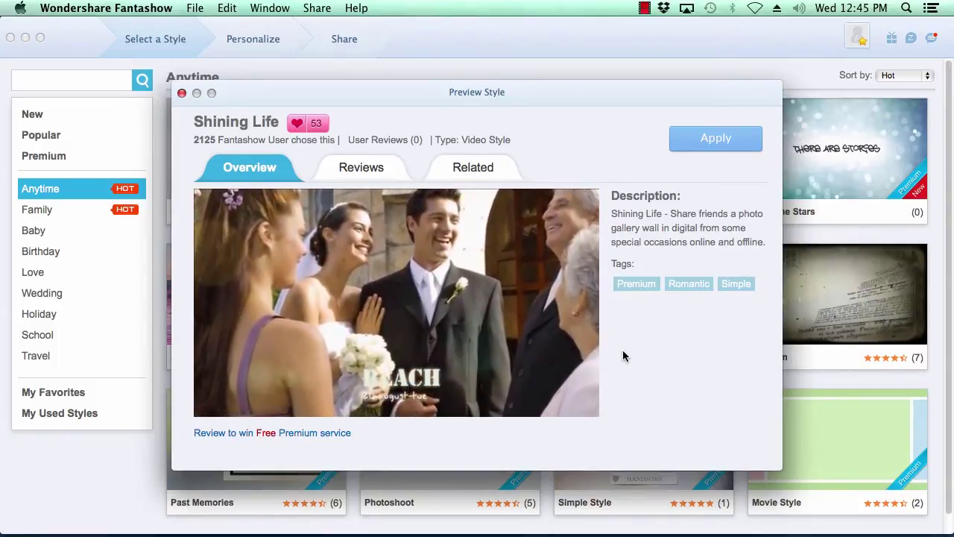
# Apply Shining Life as the slideshow's style
pyautogui.click(716, 139)
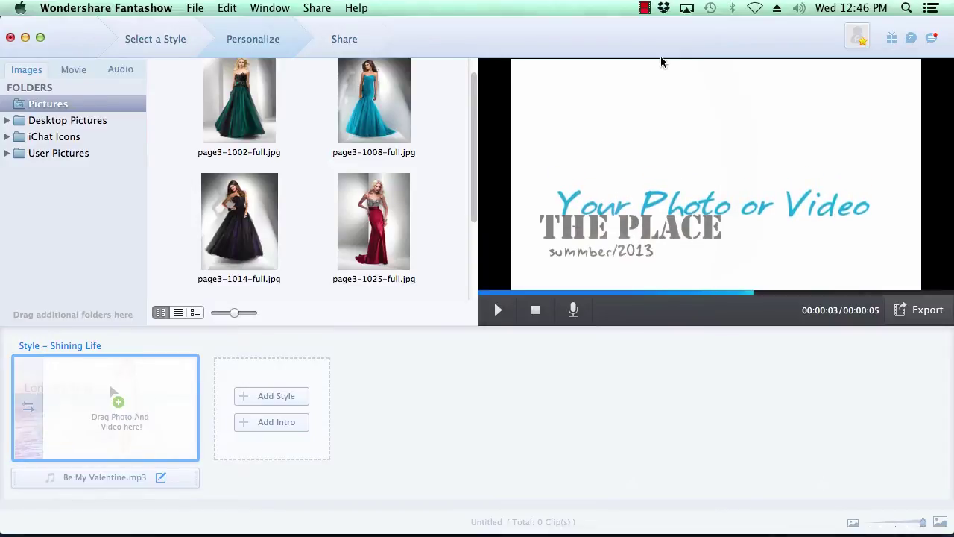
# Add the green, blue and red dress photos to the storyboard in that order
pyautogui.click(74, 69)
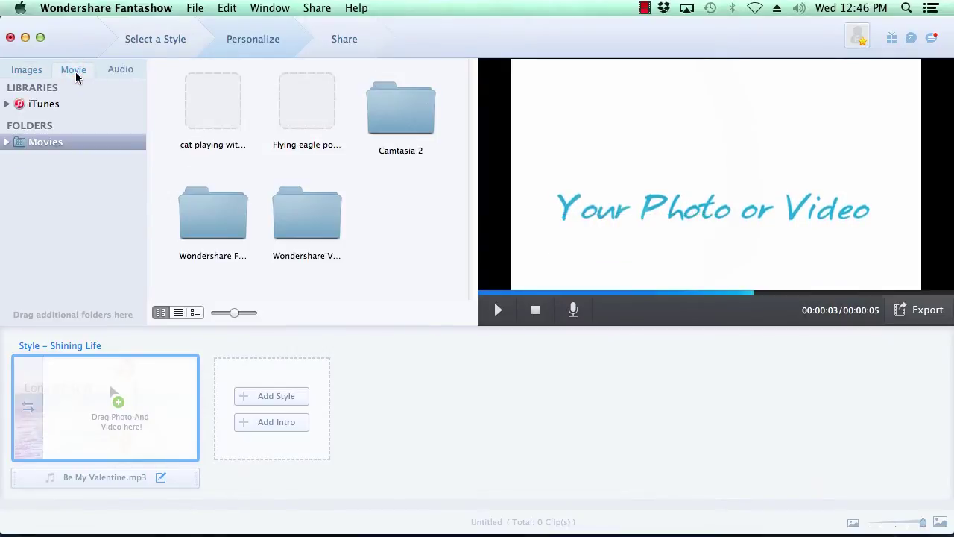
pyautogui.click(28, 70)
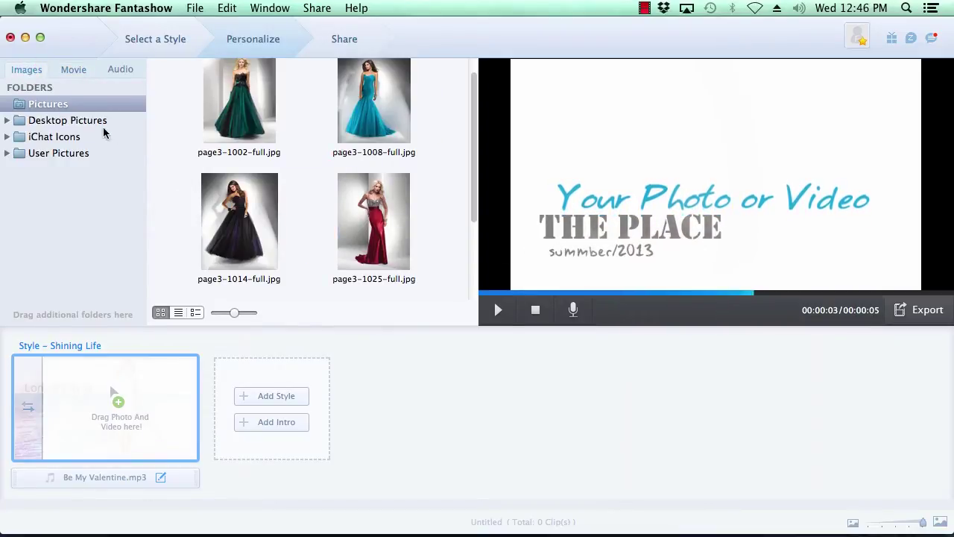
pyautogui.click(243, 113)
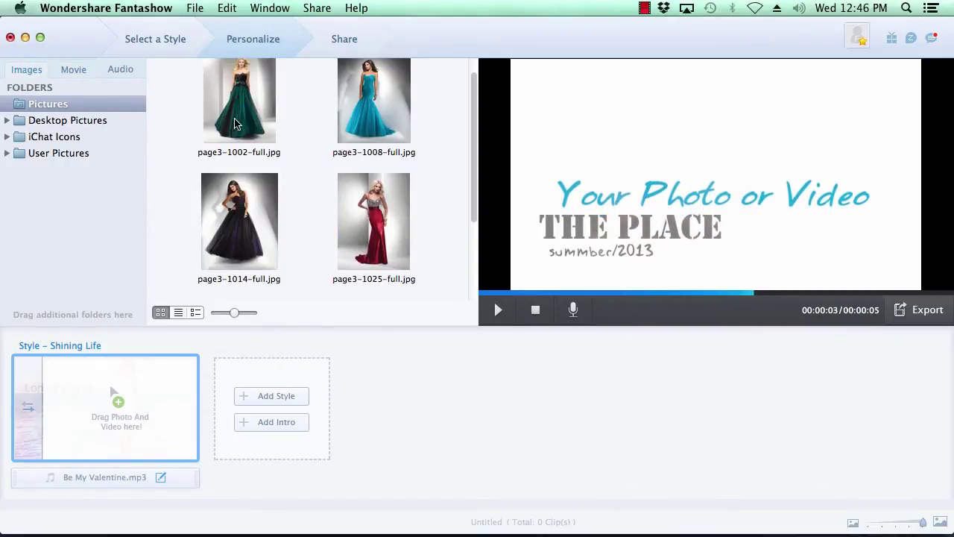
pyautogui.moveTo(240, 104); pyautogui.dragTo(82, 411)
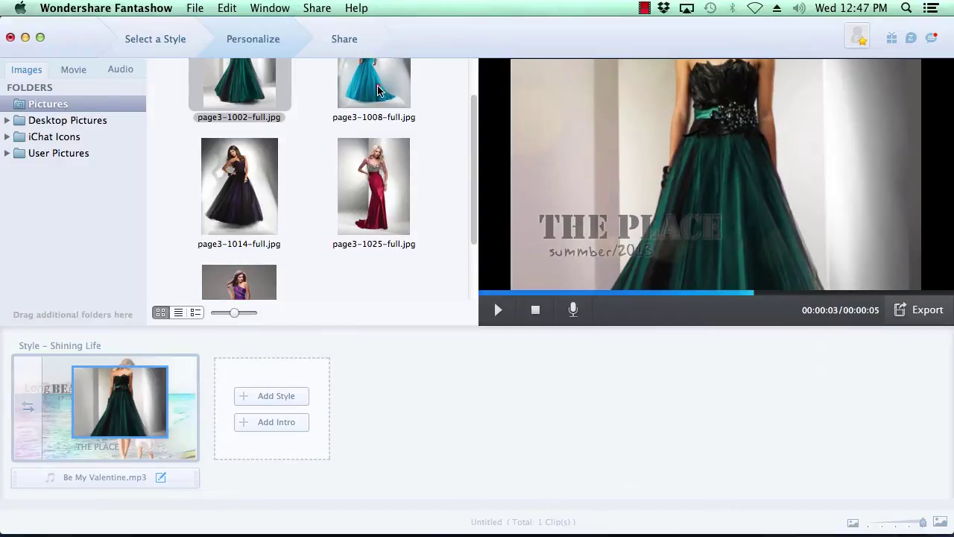
pyautogui.moveTo(377, 90); pyautogui.dragTo(186, 424)
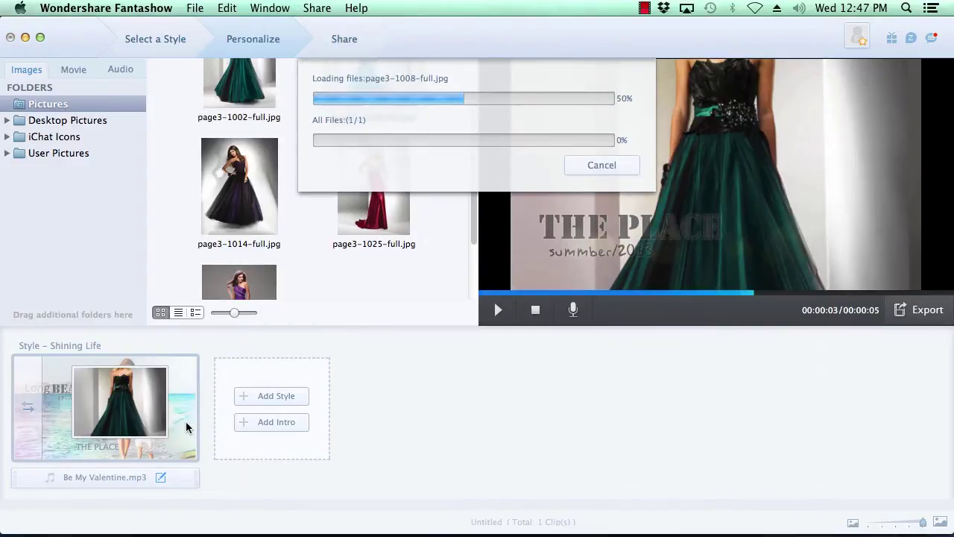
pyautogui.moveTo(376, 192); pyautogui.dragTo(282, 420)
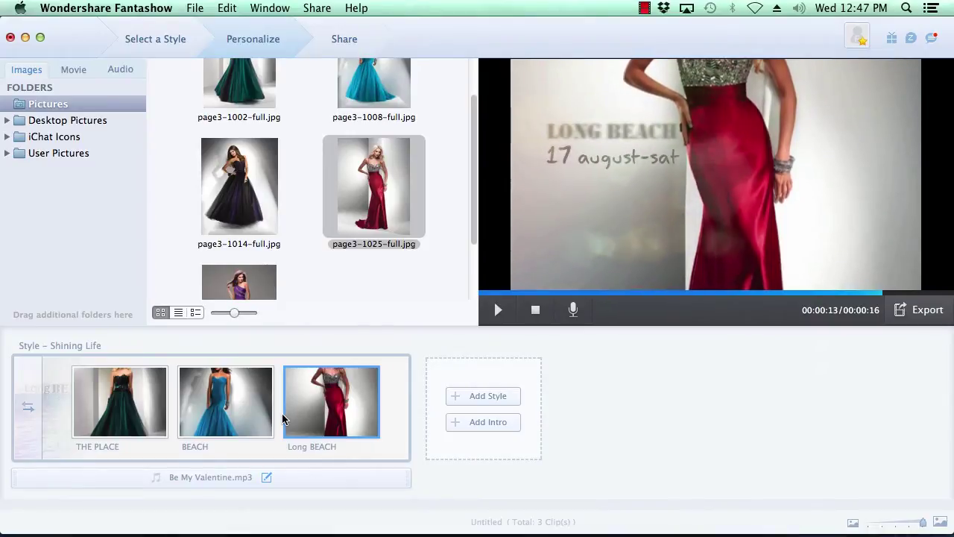
# Place the cat video clip from the Movie tab into the storyboard after BEACH
pyautogui.click(72, 73)
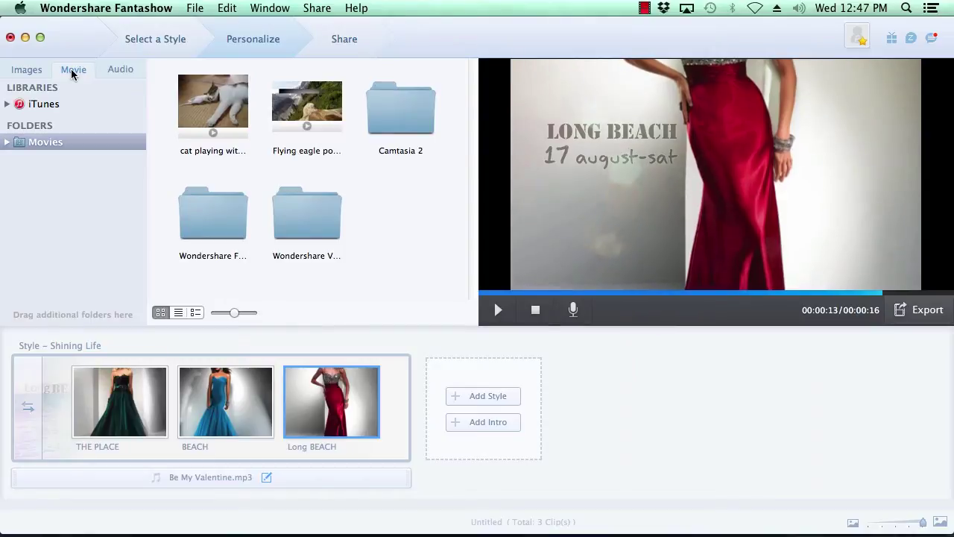
pyautogui.click(220, 108)
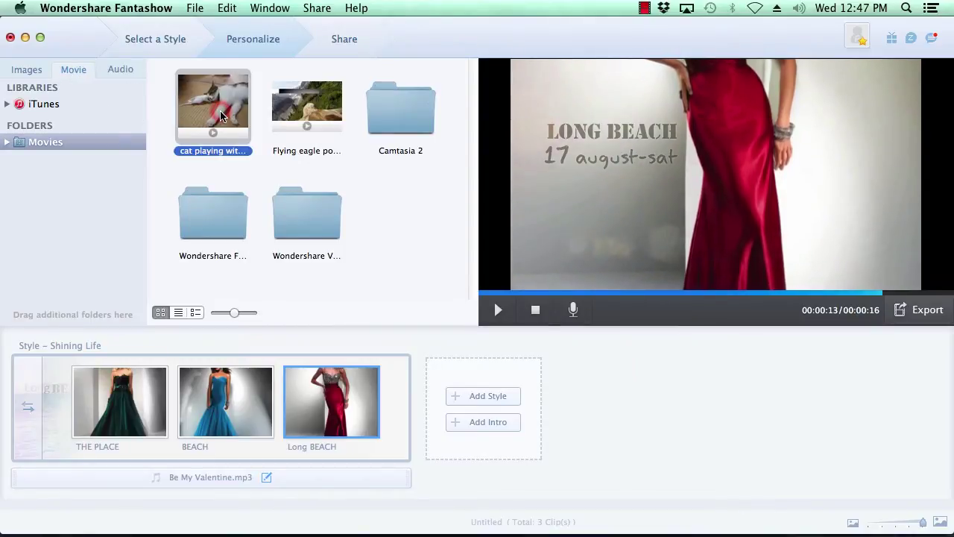
pyautogui.moveTo(227, 176); pyautogui.dragTo(279, 418)
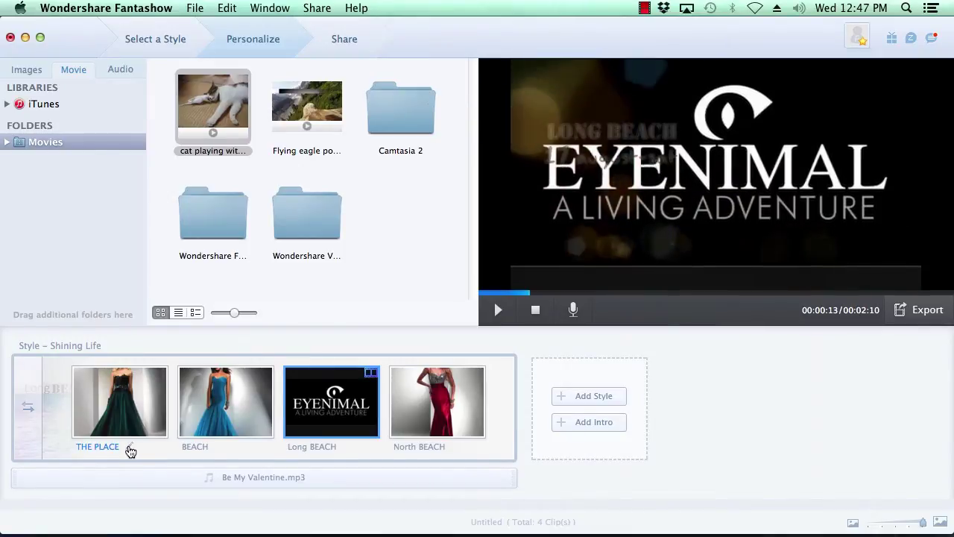
# Change the first clip's title from THE PLACE to Green Dress
pyautogui.click(131, 447)
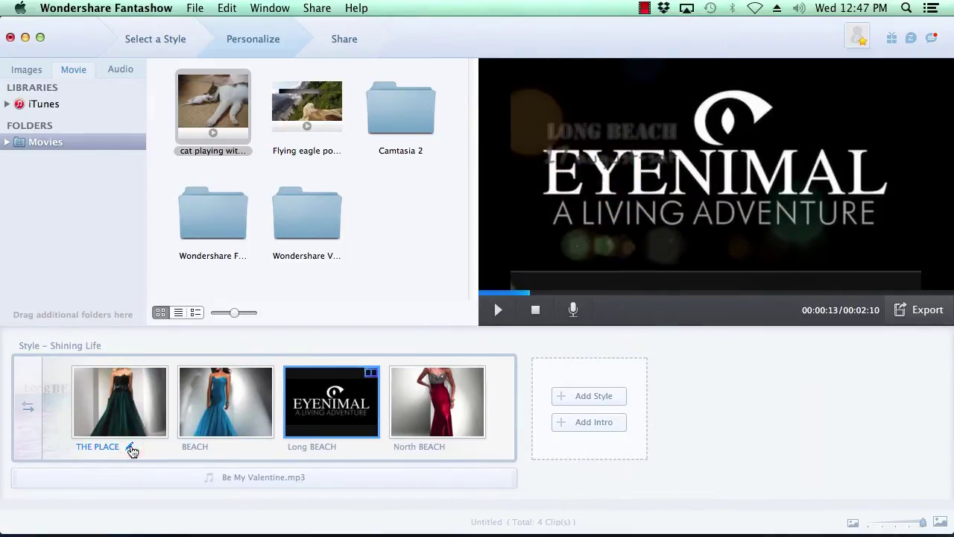
pyautogui.click(131, 449)
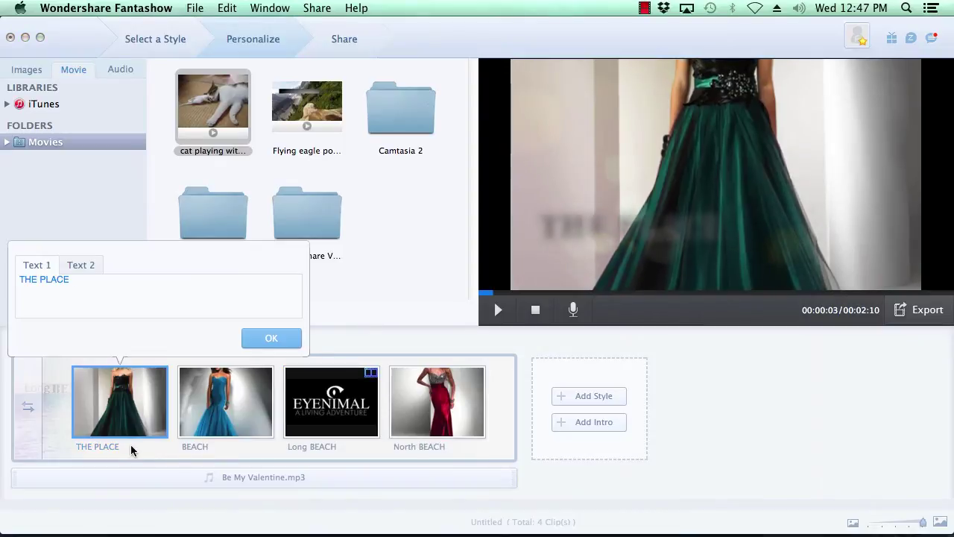
pyautogui.moveTo(82, 280); pyautogui.dragTo(12, 282)
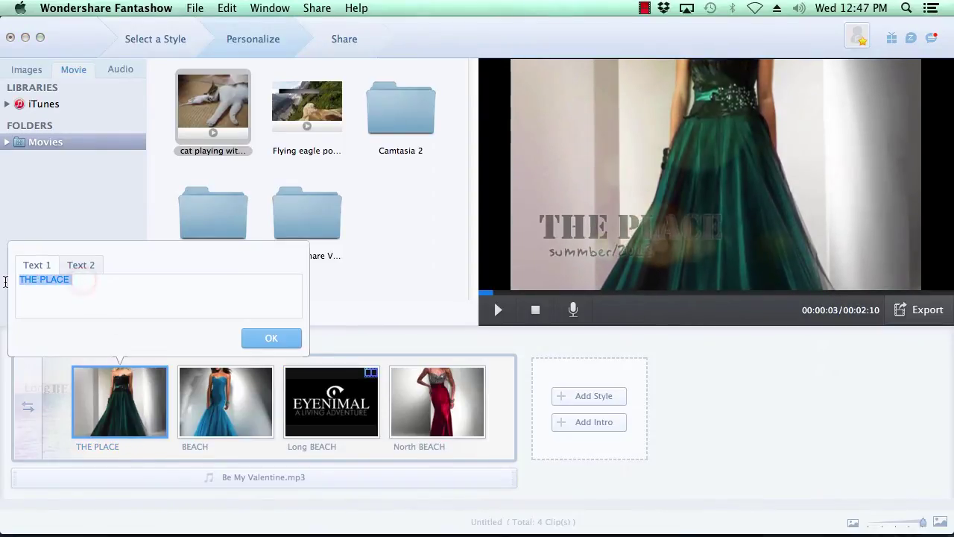
pyautogui.write('Green Dress')
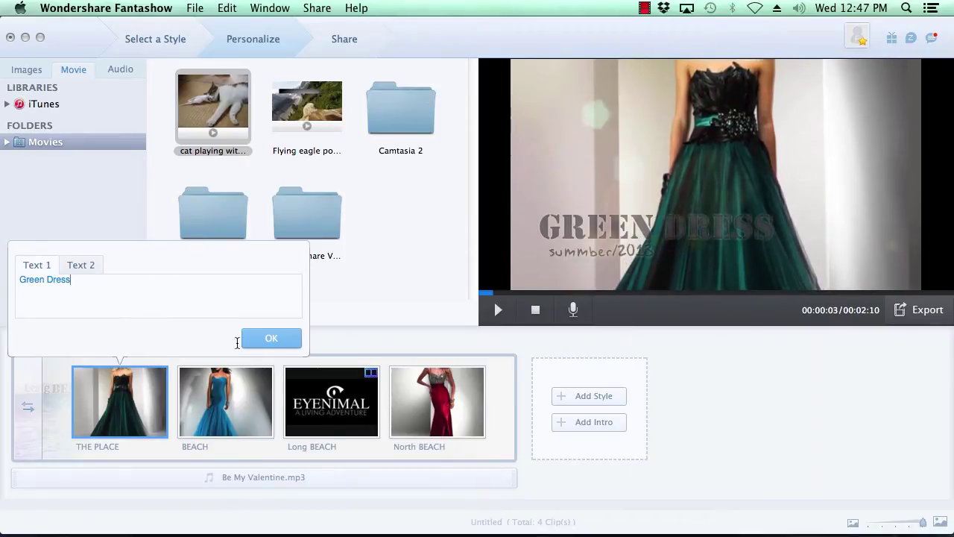
pyautogui.click(272, 338)
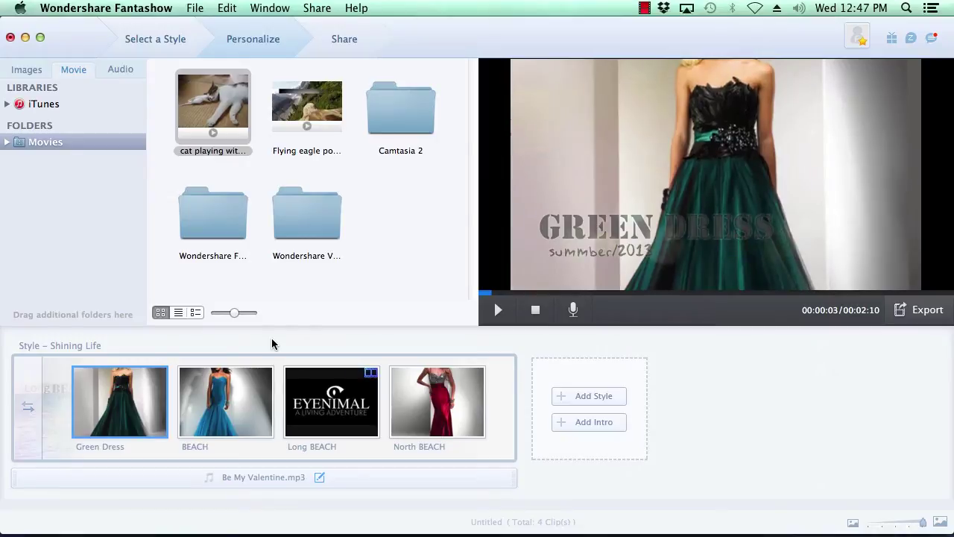
pyautogui.moveTo(132, 401)
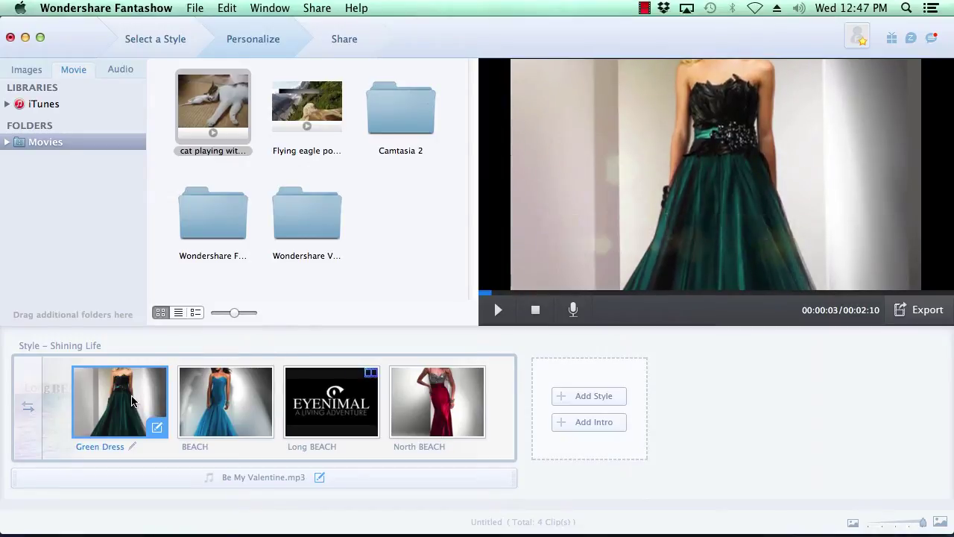
# Move the Green Dress clip's crop frame up onto the model's upper body
pyautogui.click(157, 430)
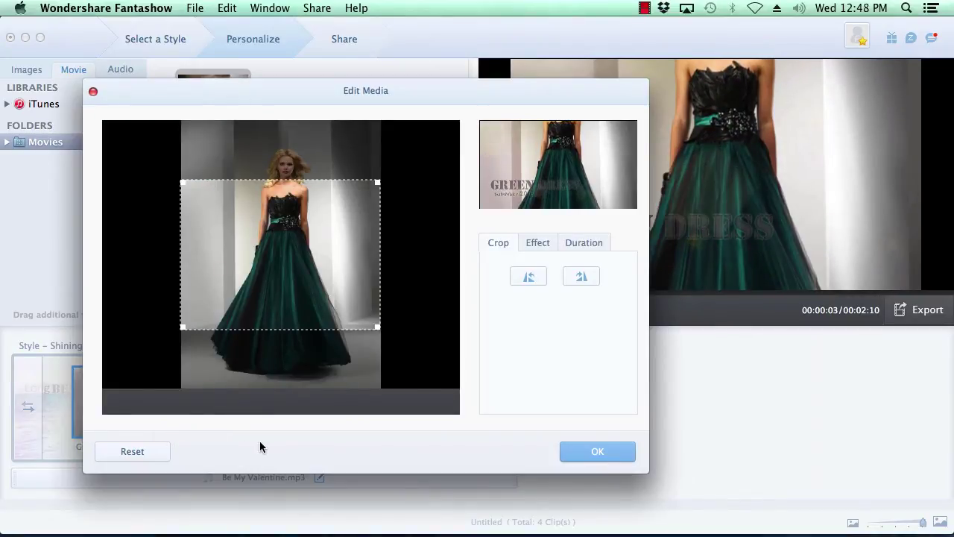
pyautogui.moveTo(277, 295); pyautogui.dragTo(277, 236)
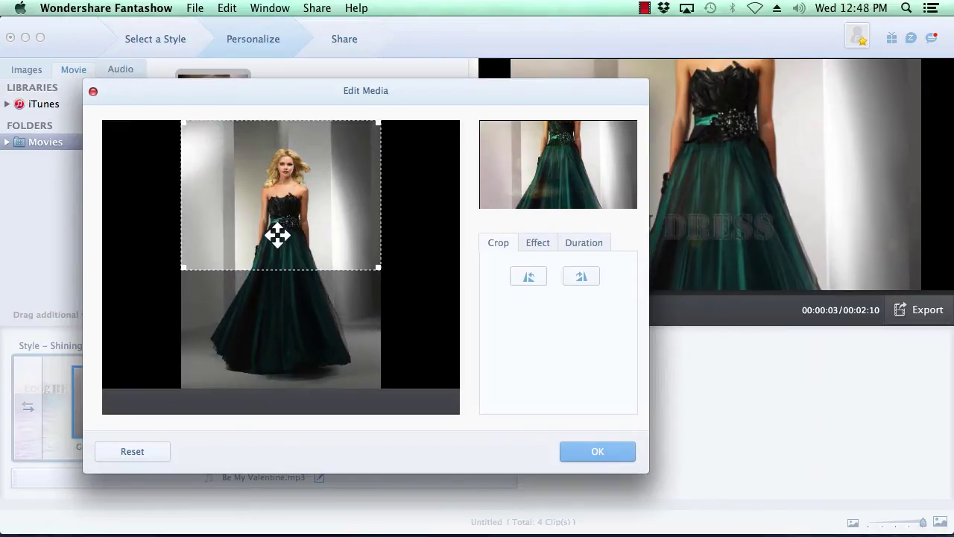
pyautogui.click(580, 278)
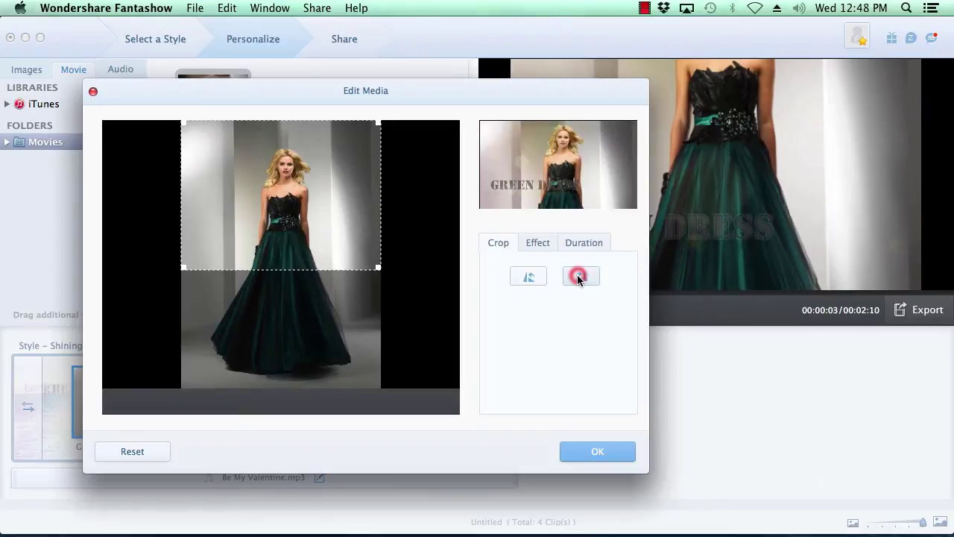
pyautogui.click(529, 280)
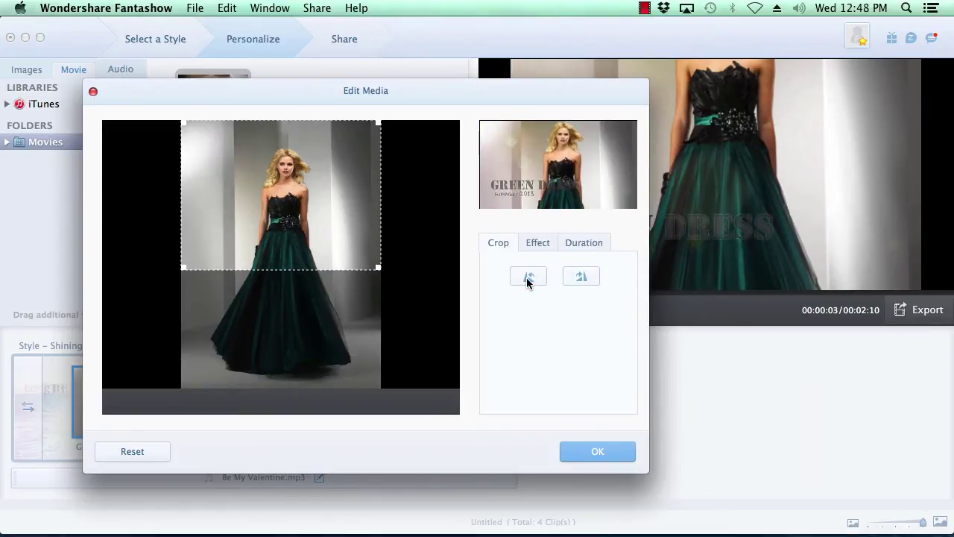
# Apply the warm 70s effect to the Green Dress clip, keeping extended time at 0.0 s
pyautogui.click(544, 244)
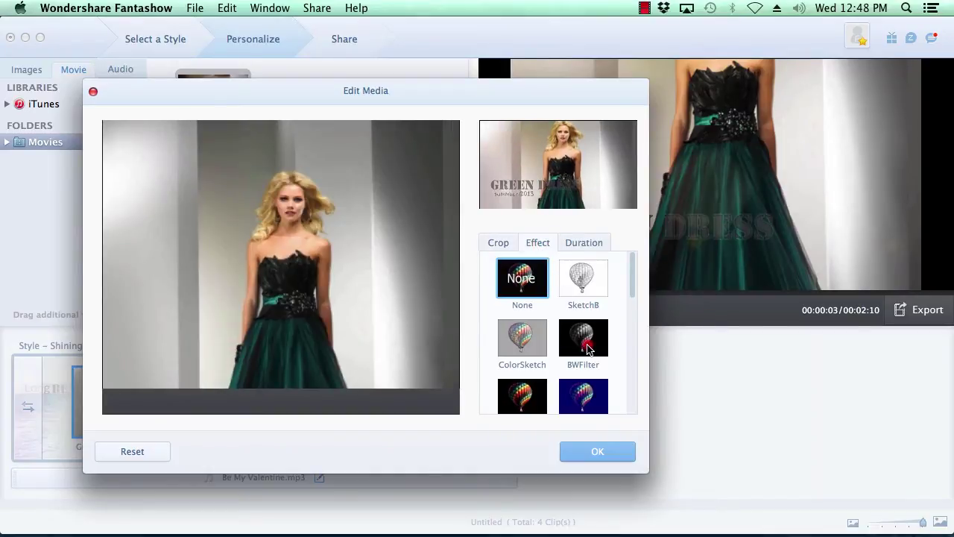
pyautogui.click(586, 342)
pyautogui.click(583, 399)
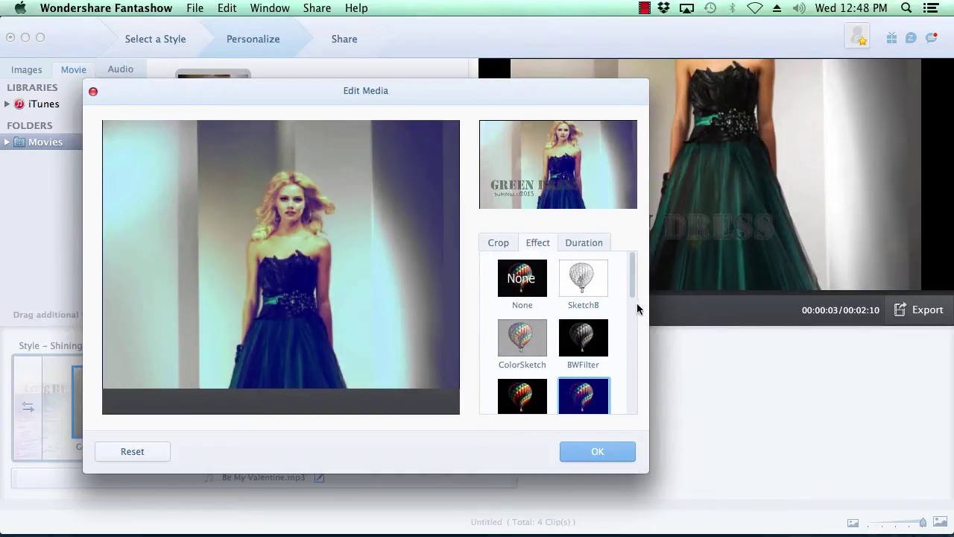
pyautogui.moveTo(633, 289); pyautogui.dragTo(635, 327)
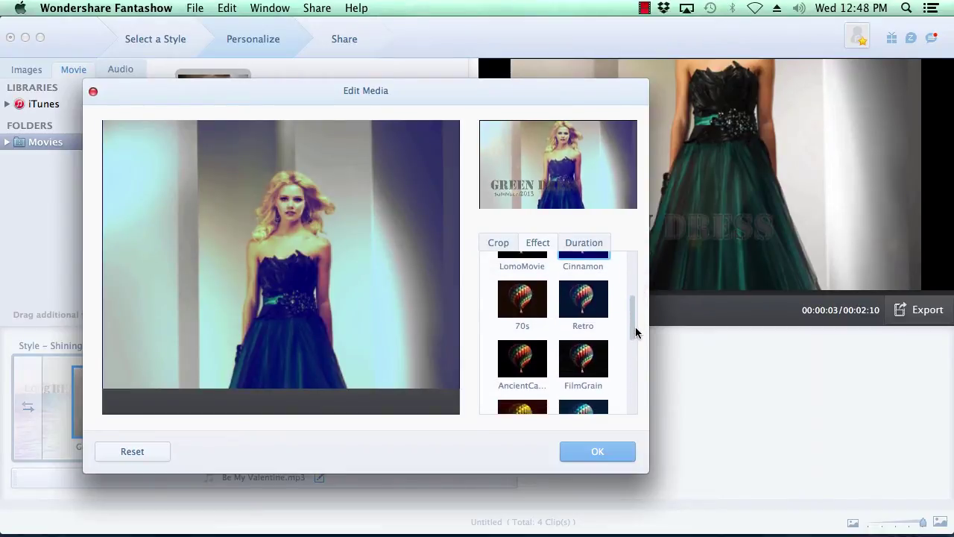
pyautogui.click(524, 309)
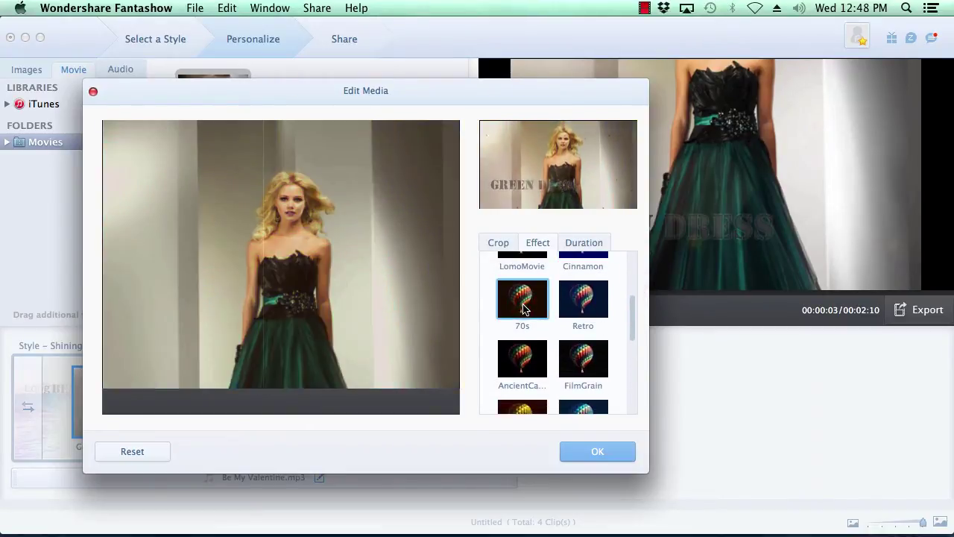
pyautogui.click(585, 243)
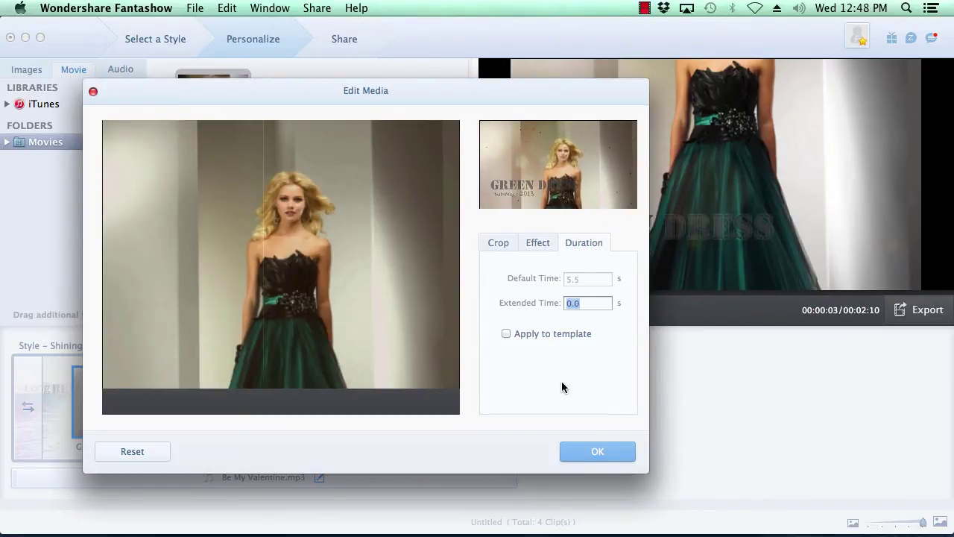
pyautogui.click(598, 453)
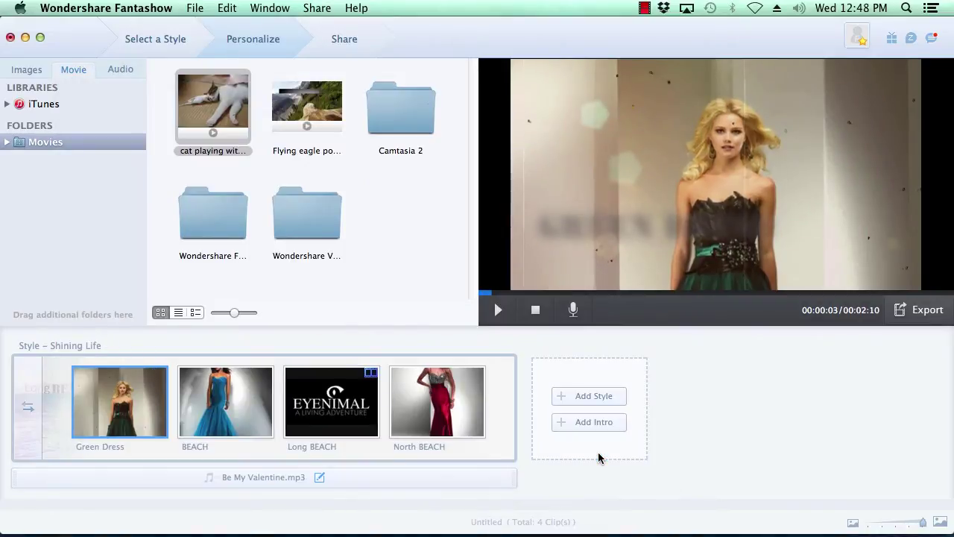
# Trim the Long BEACH cat clip to run from 00:00:08 to 00:00:18
pyautogui.click(369, 430)
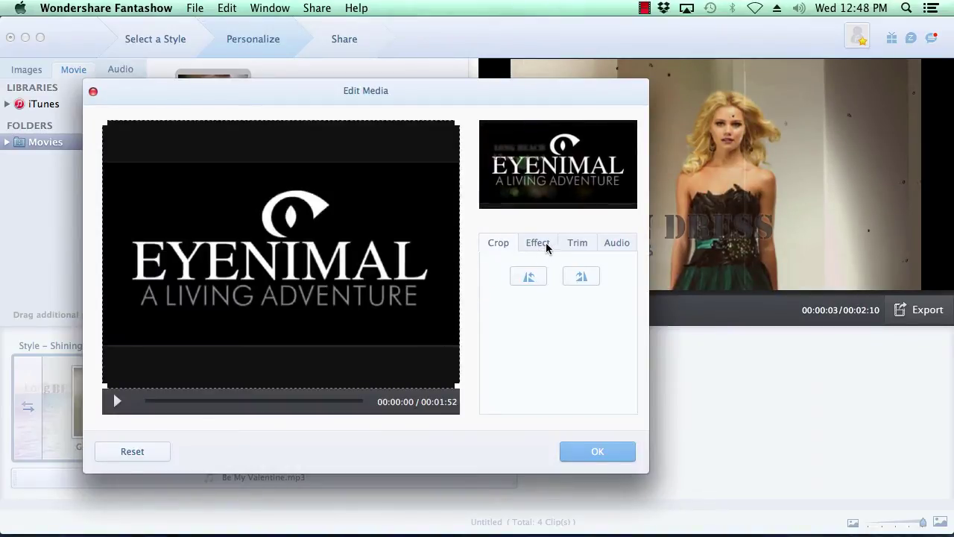
pyautogui.click(583, 243)
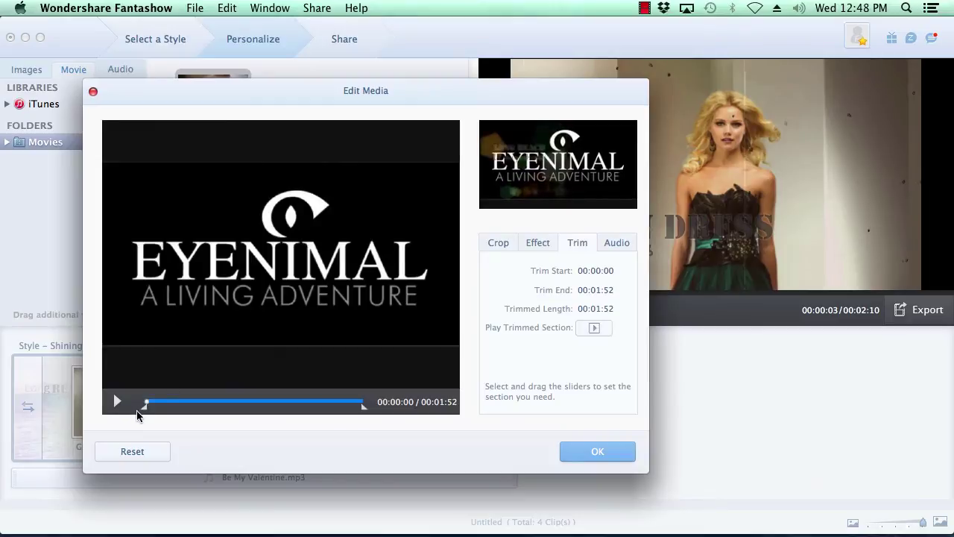
pyautogui.click(145, 409)
pyautogui.moveTo(146, 410); pyautogui.dragTo(163, 405)
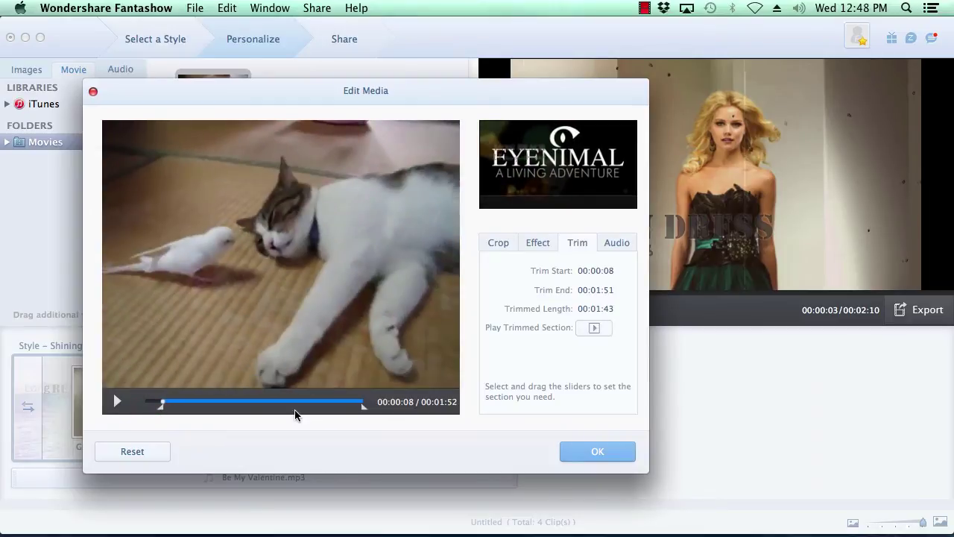
pyautogui.moveTo(363, 410); pyautogui.dragTo(183, 407)
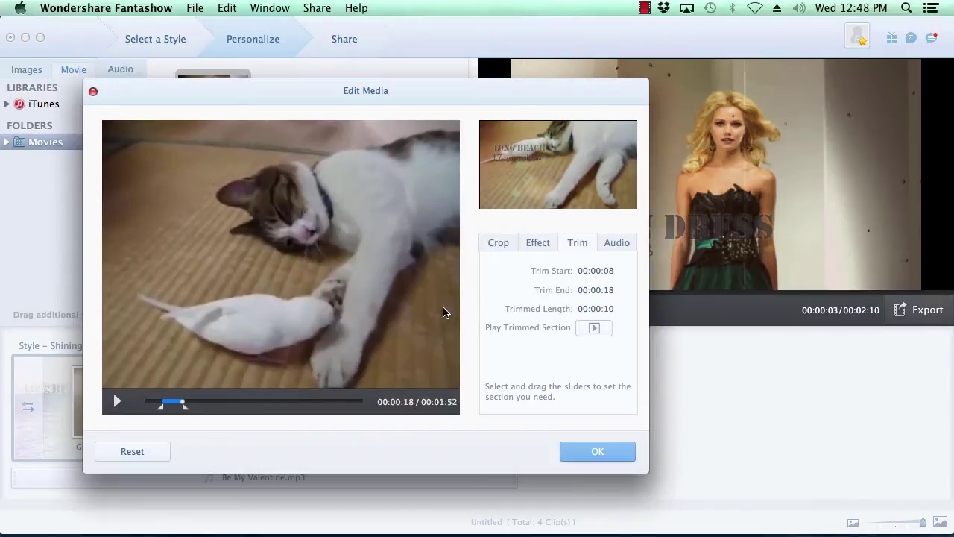
# Adjust the cat clip's crop frame and apply the OldPaper effect
pyautogui.click(499, 245)
pyautogui.click(525, 279)
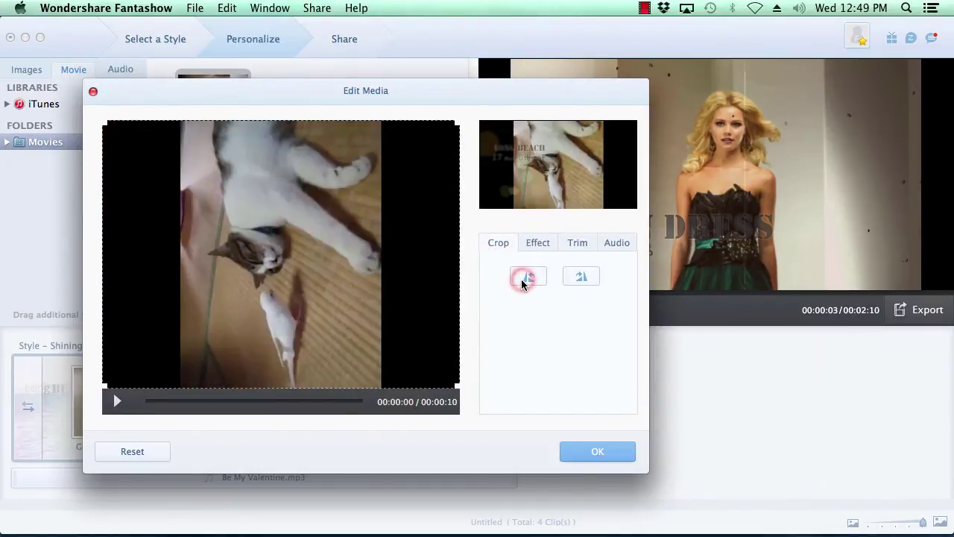
pyautogui.click(581, 278)
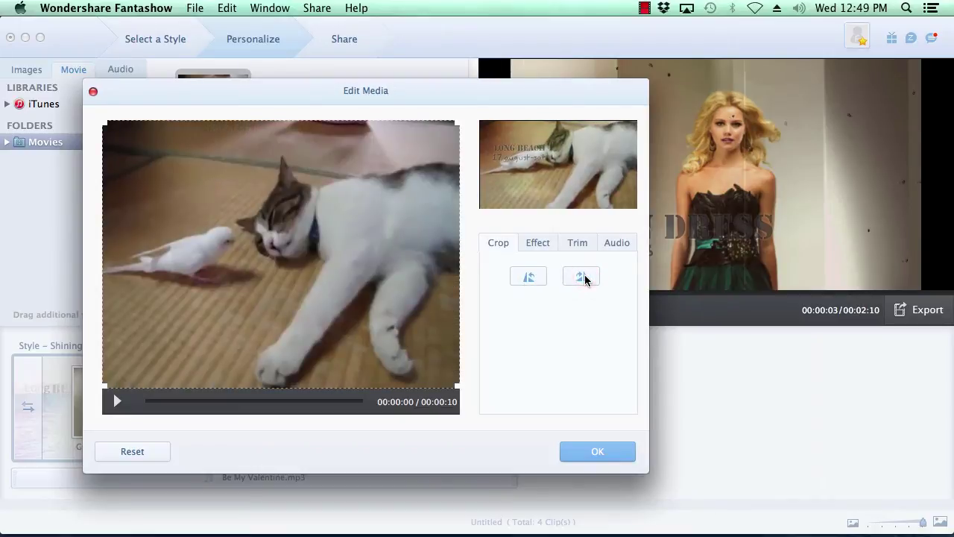
pyautogui.moveTo(458, 386)
pyautogui.mouseDown()
pyautogui.moveTo(430, 337)
pyautogui.moveTo(351, 268)
pyautogui.moveTo(463, 398)
pyautogui.mouseUp()
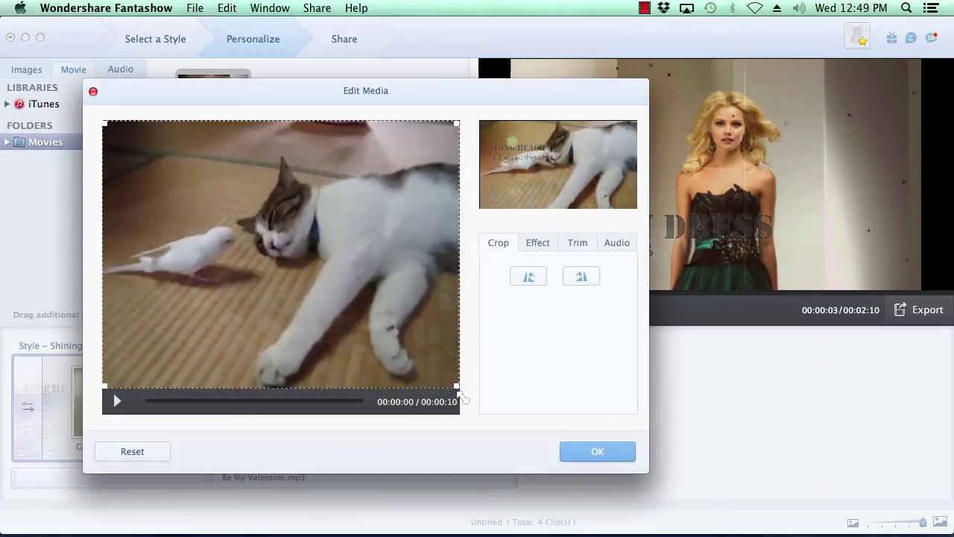
pyautogui.click(541, 244)
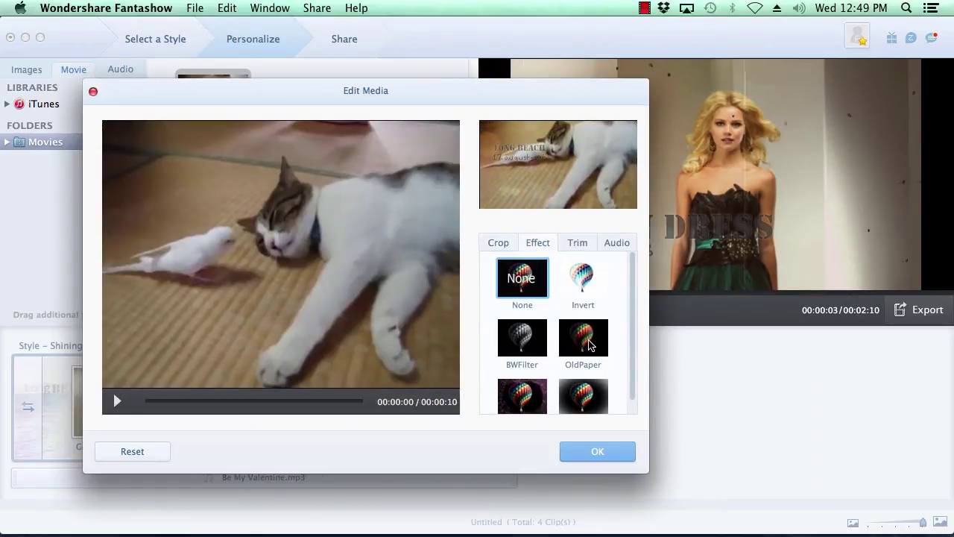
pyautogui.click(589, 341)
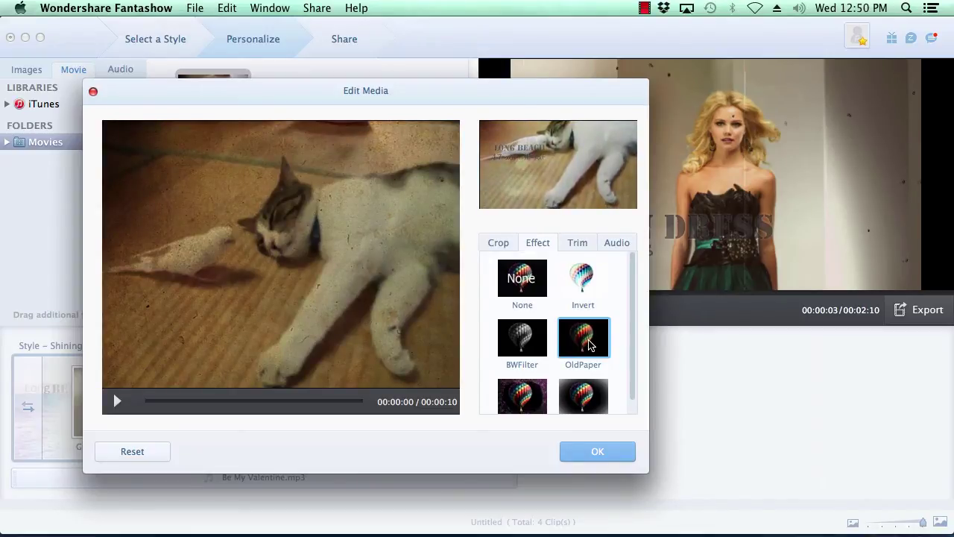
pyautogui.click(604, 453)
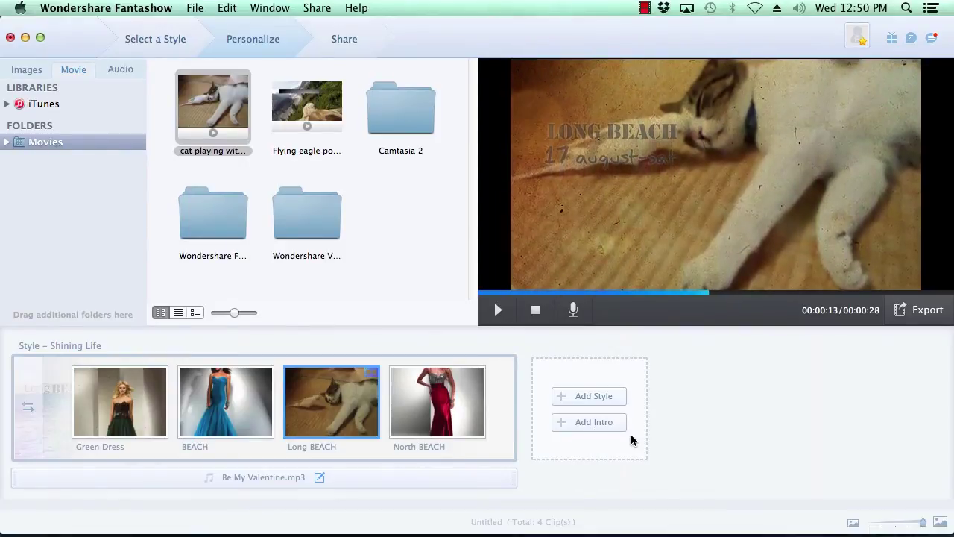
# Add the Intro Normal intro template to the slideshow
pyautogui.click(601, 423)
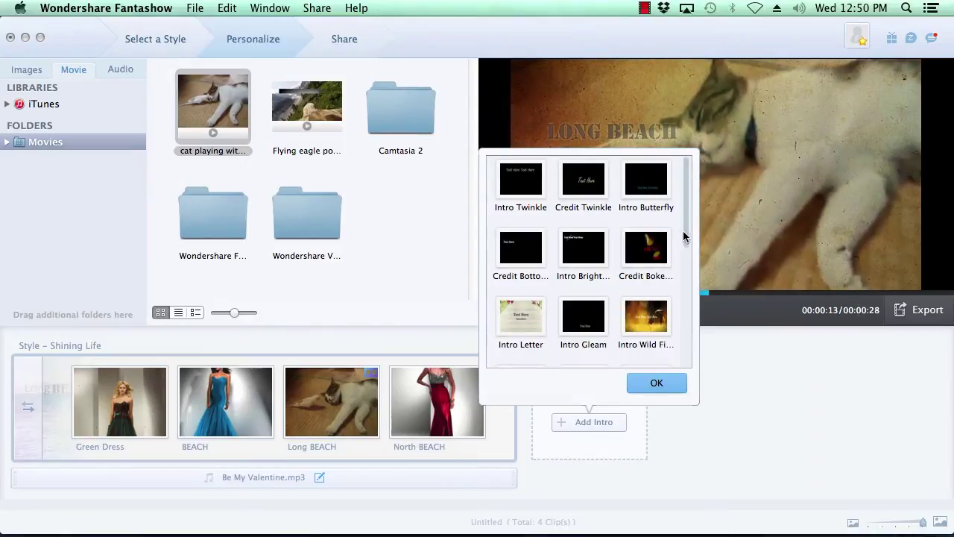
pyautogui.moveTo(684, 234); pyautogui.dragTo(655, 274)
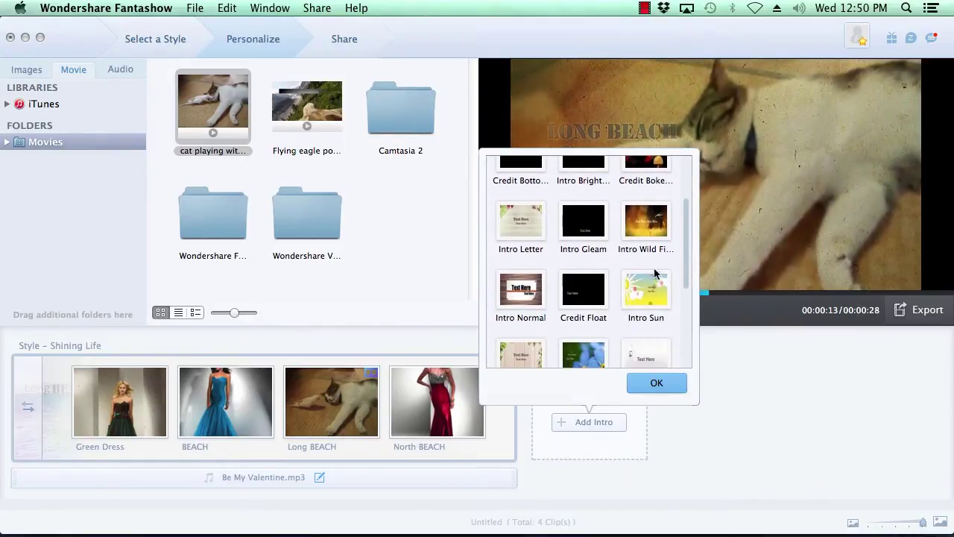
pyautogui.click(521, 289)
pyautogui.click(657, 385)
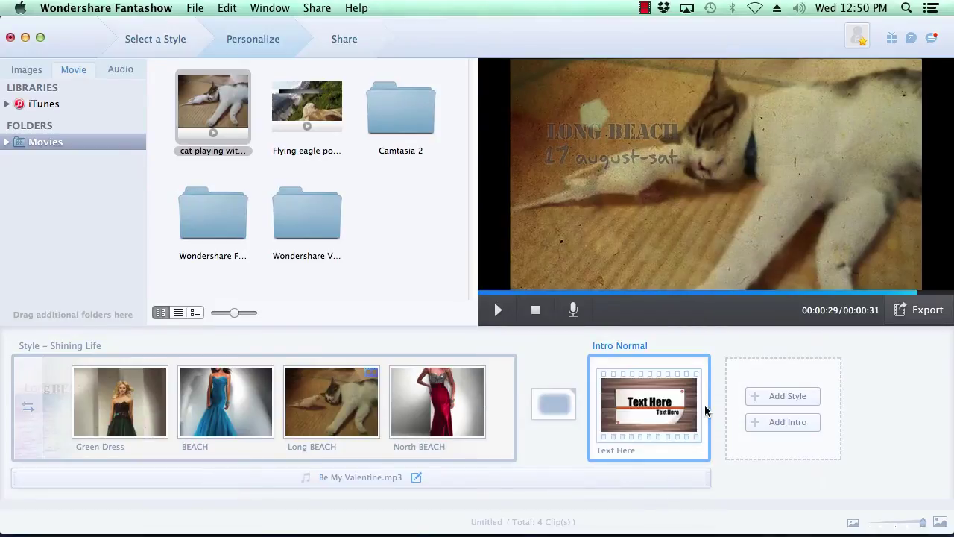
# Set the intro's title lines to Barista and Fashion
pyautogui.click(645, 452)
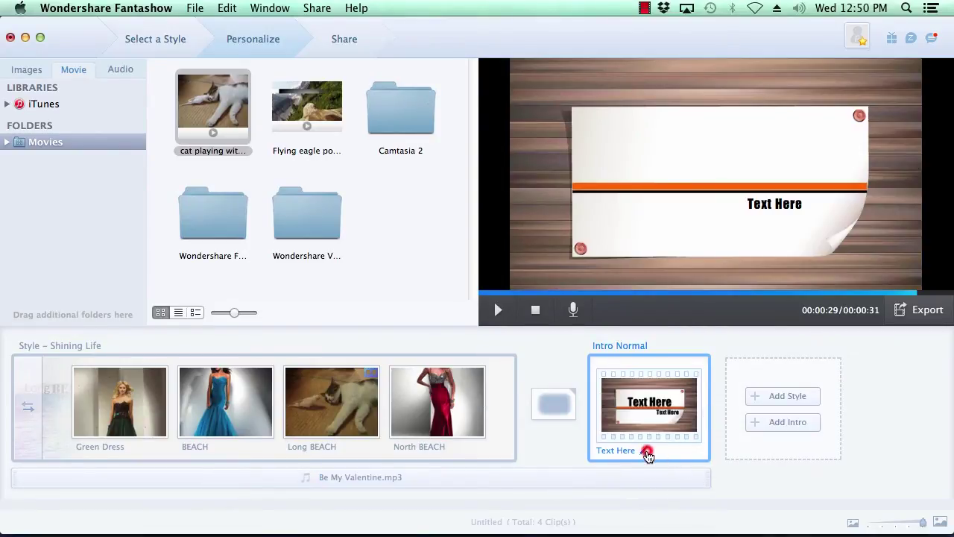
pyautogui.tripleClick(554, 293)
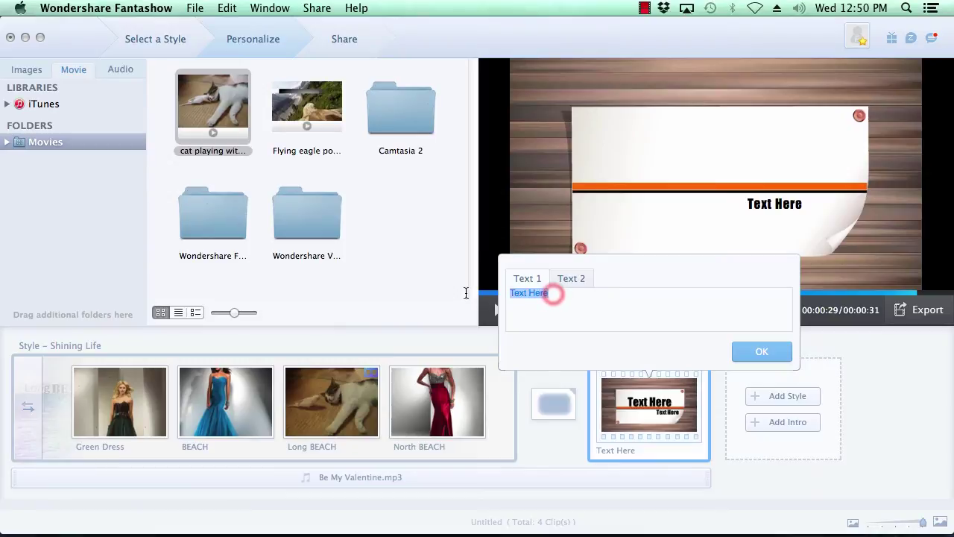
pyautogui.write('Barista')
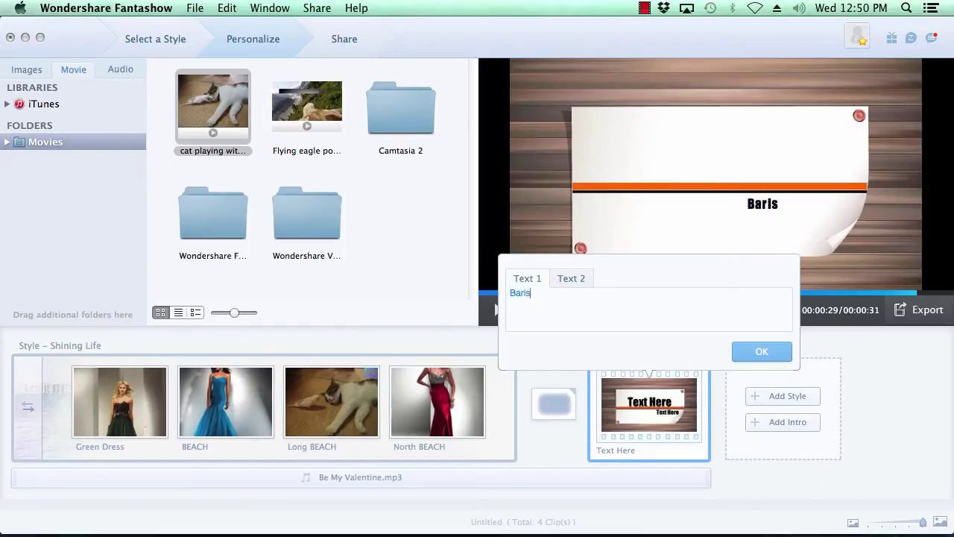
pyautogui.click(572, 278)
pyautogui.tripleClick(564, 294)
pyautogui.write('Fashion')
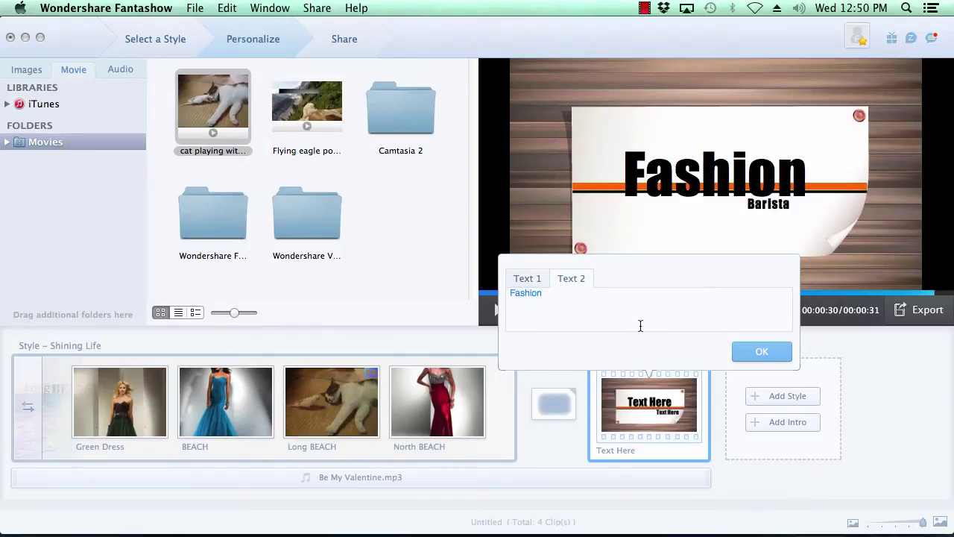
pyautogui.click(762, 353)
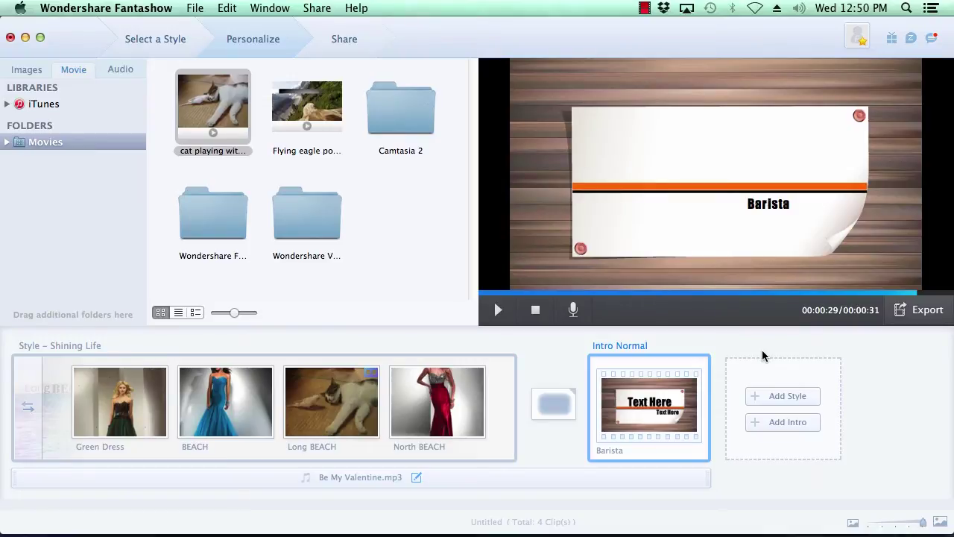
# Order the clips black dress, red dress, cat, blue dress, with the Barista intro first
pyautogui.click(434, 418)
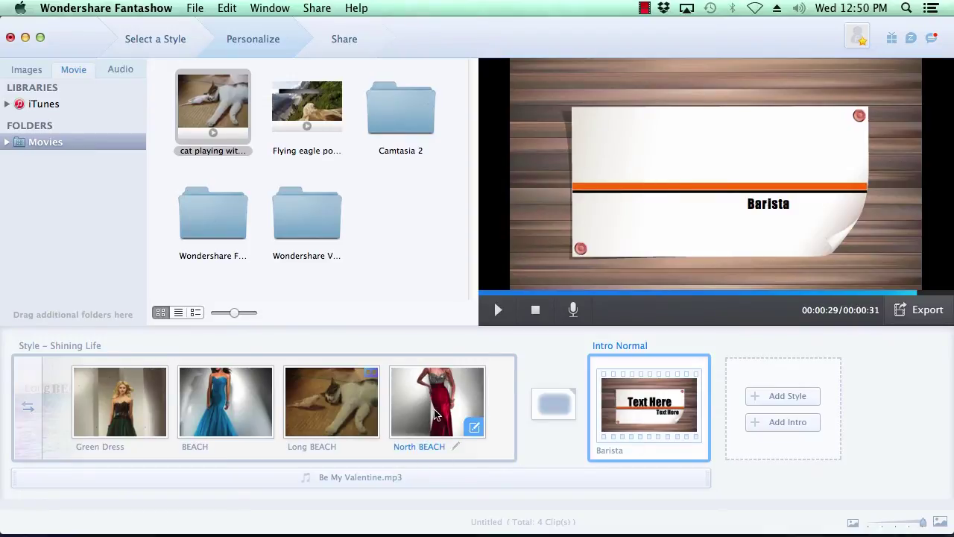
pyautogui.moveTo(436, 415); pyautogui.dragTo(277, 415)
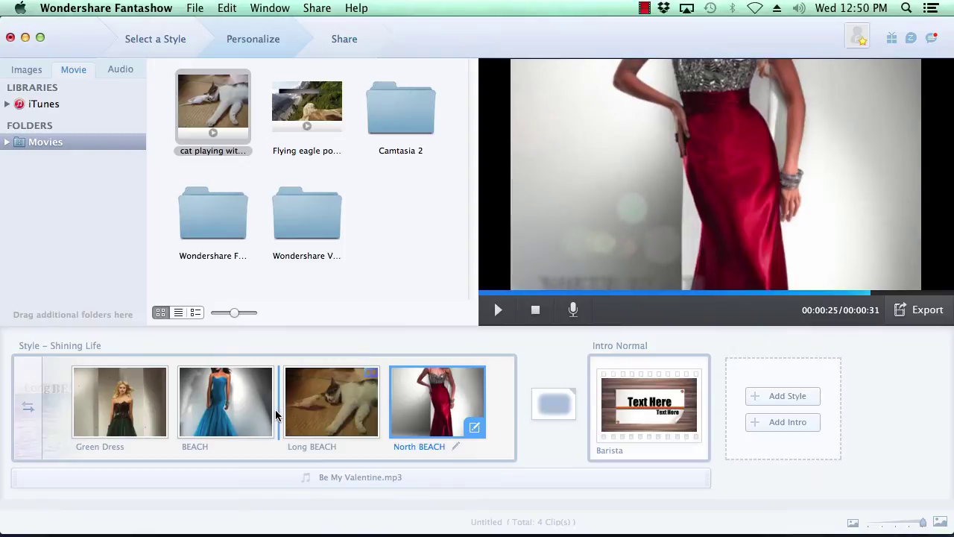
pyautogui.click(235, 395)
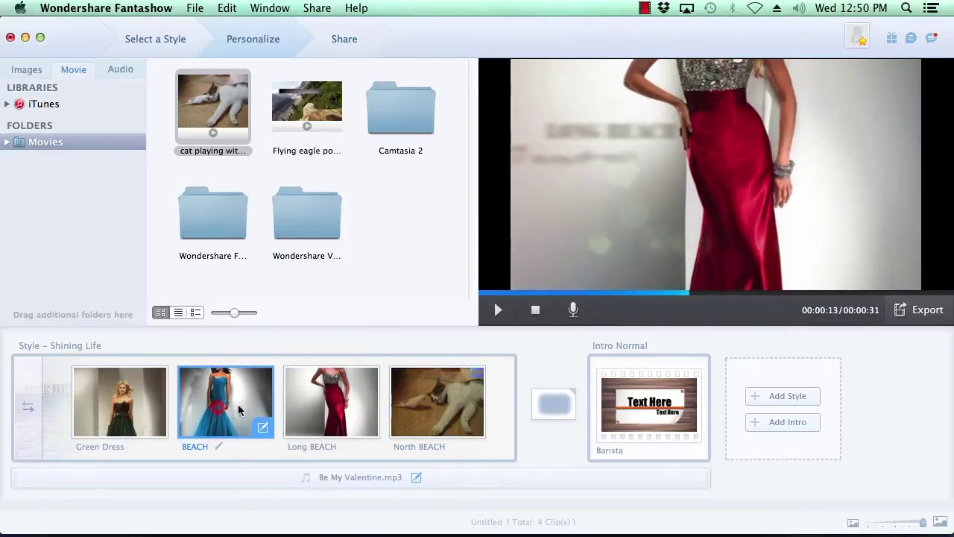
pyautogui.moveTo(361, 411); pyautogui.dragTo(389, 419)
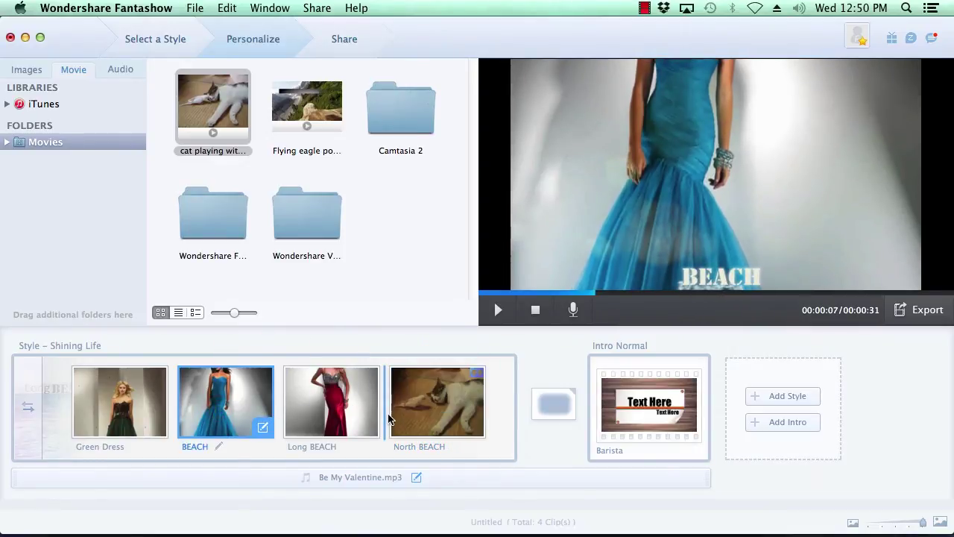
pyautogui.click(390, 419)
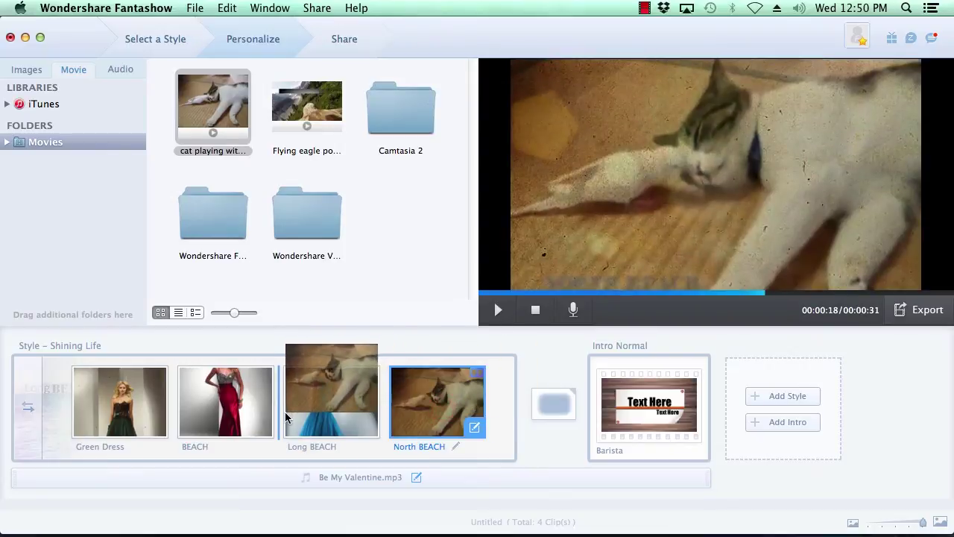
pyautogui.moveTo(375, 419); pyautogui.dragTo(376, 419)
pyautogui.moveTo(648, 406); pyautogui.dragTo(8, 432)
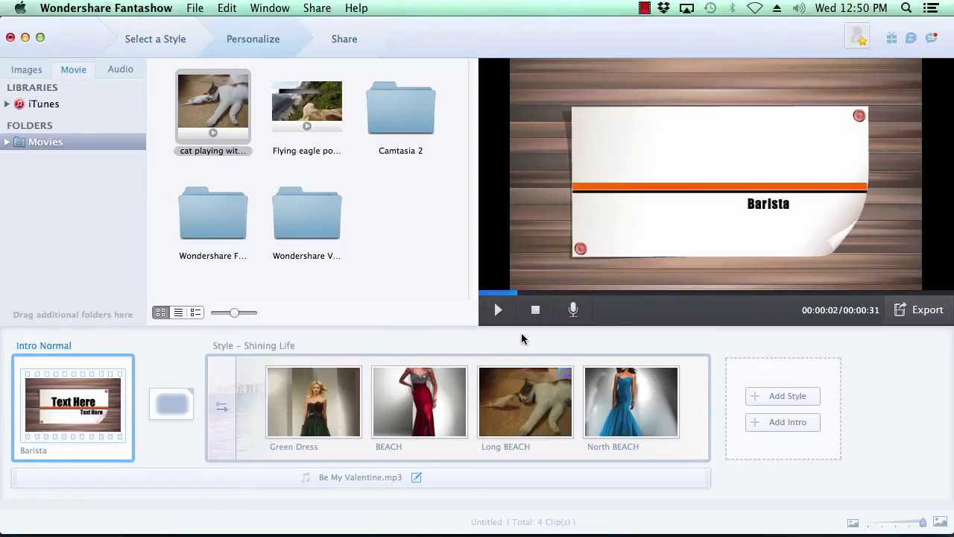
pyautogui.click(536, 311)
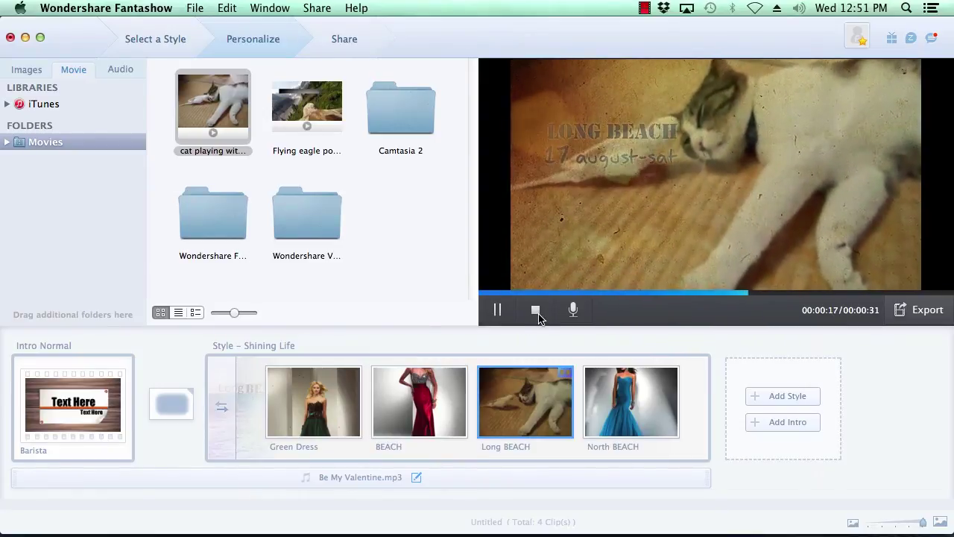
pyautogui.click(536, 311)
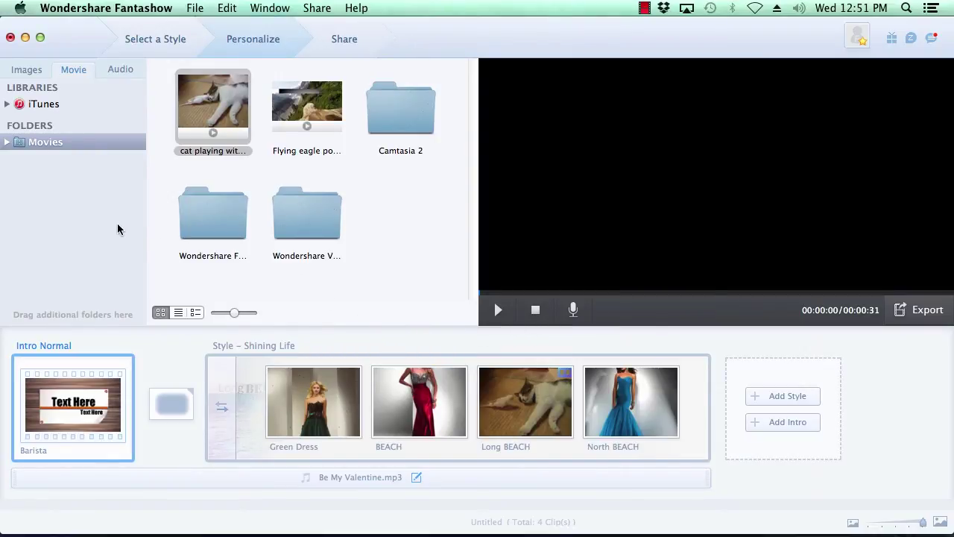
# Replace Be My Valentine.mp3 with Planet Stranded_10 as the background music
pyautogui.click(119, 70)
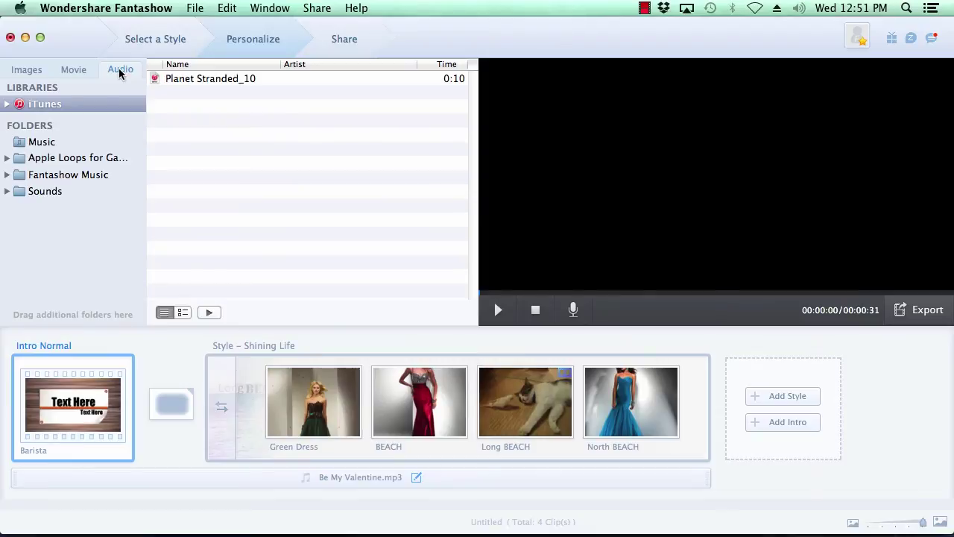
pyautogui.moveTo(203, 80); pyautogui.dragTo(355, 482)
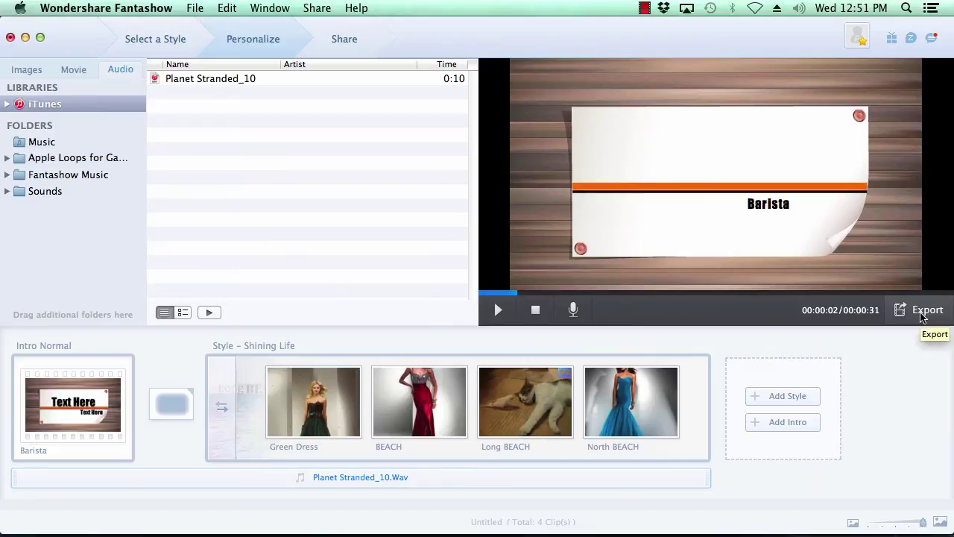
pyautogui.click(924, 316)
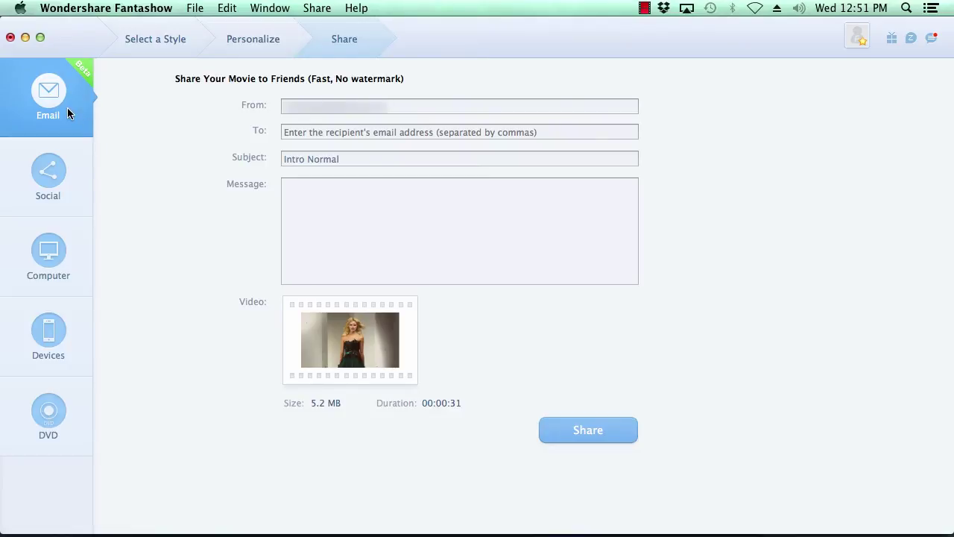
# Compare the social media, device and DVD export options, settling on saving to the computer
pyautogui.click(57, 179)
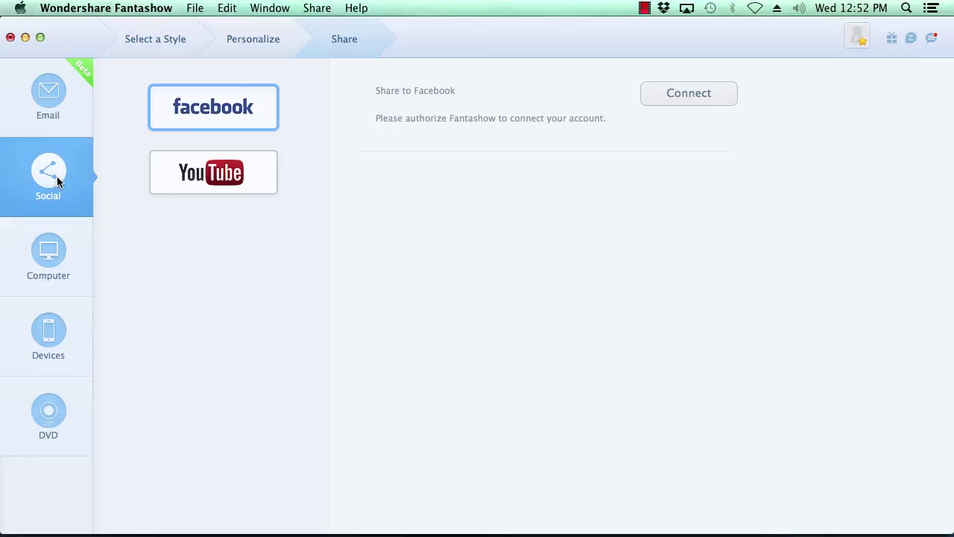
pyautogui.click(48, 260)
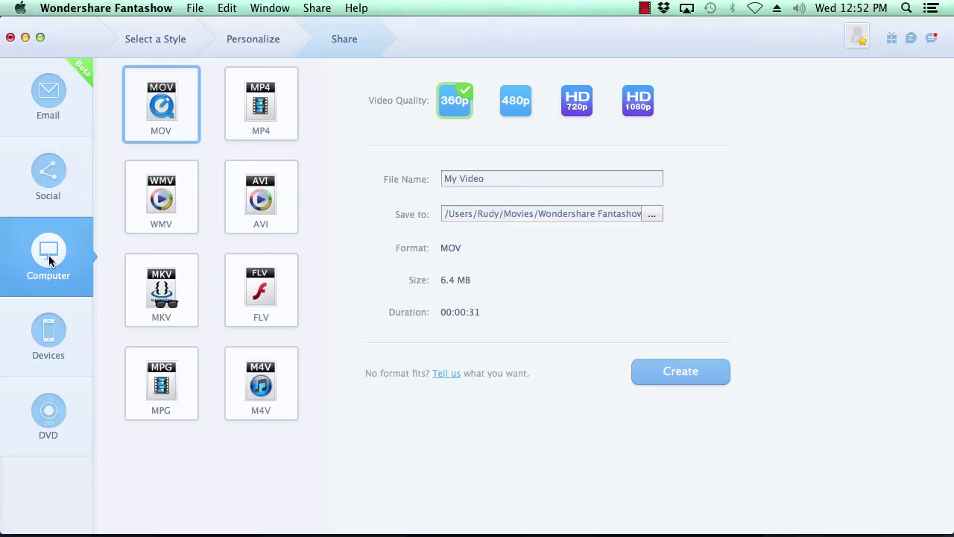
pyautogui.click(53, 337)
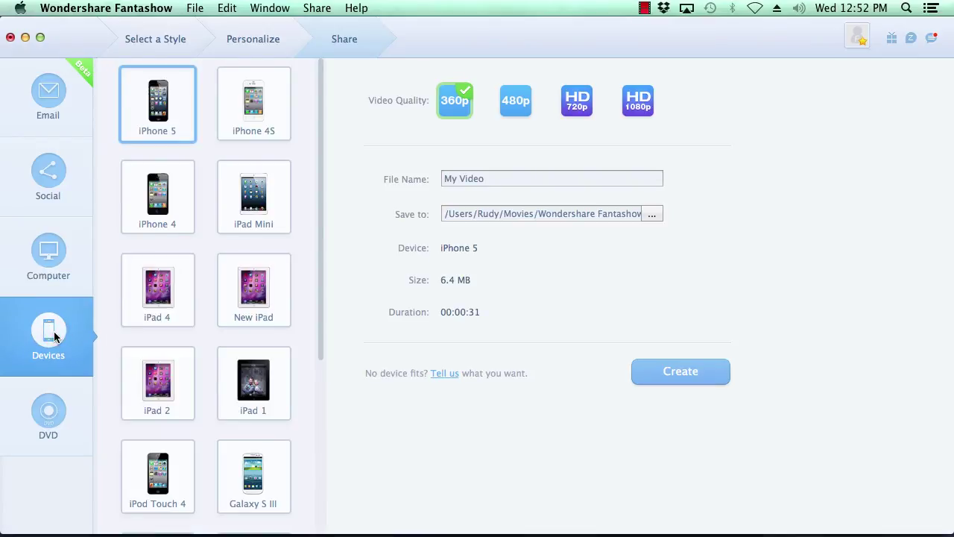
pyautogui.click(55, 416)
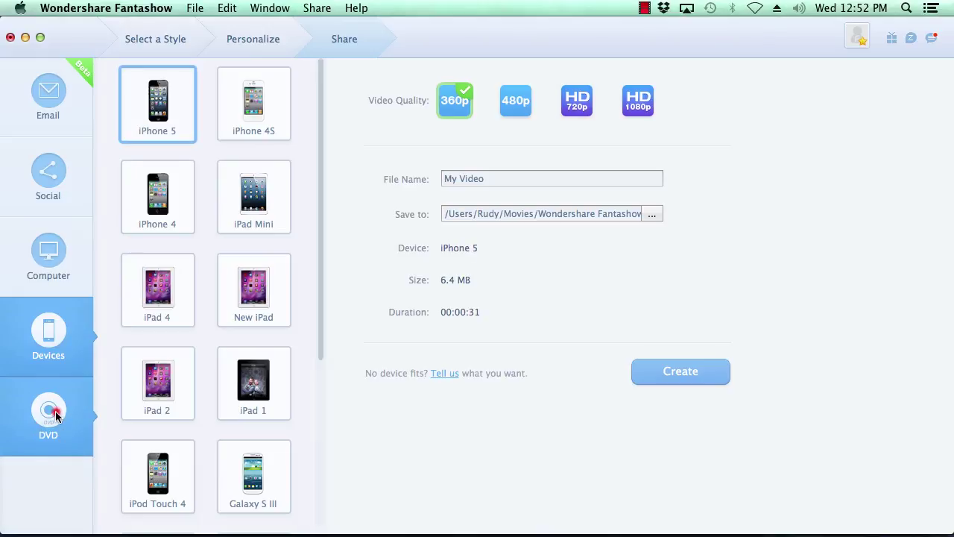
pyautogui.click(48, 266)
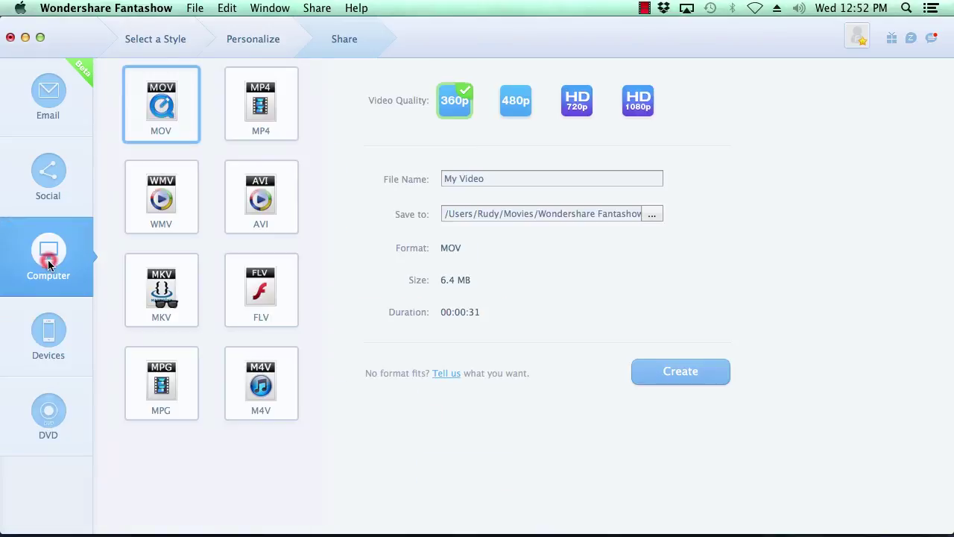
# Set the MOV output to HD 720p and rename the file to My First Video
pyautogui.click(579, 104)
pyautogui.click(460, 179)
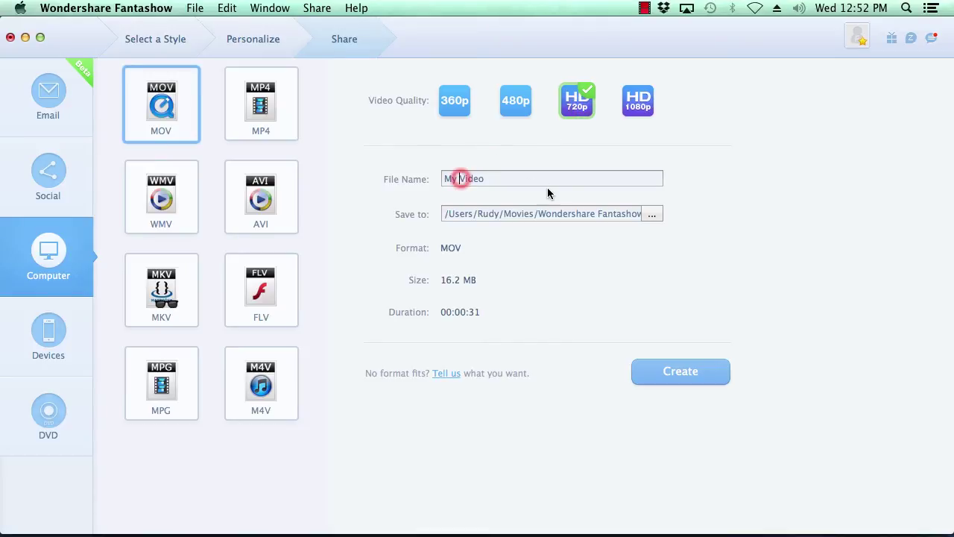
pyautogui.write('First')
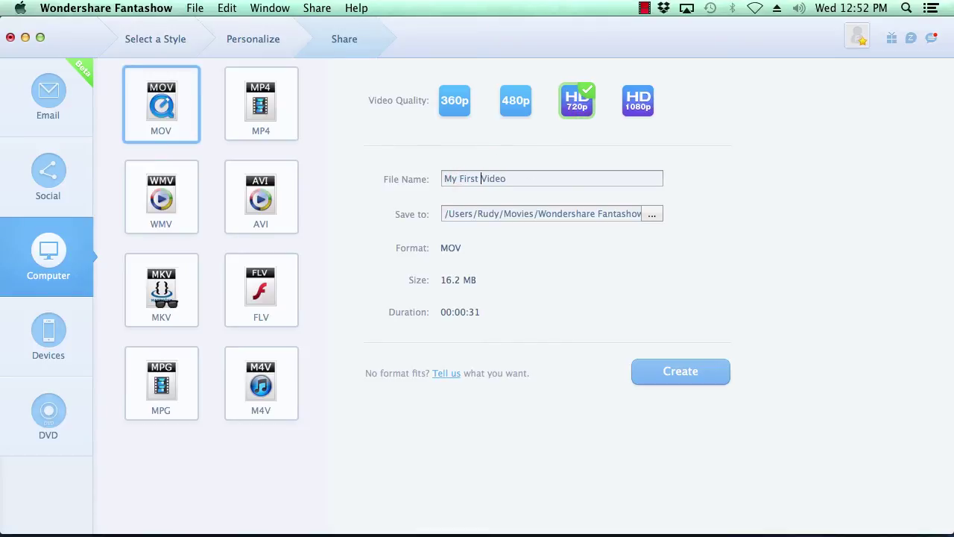
# Start converting My First Video.mov and switch to Safari while it runs
pyautogui.click(678, 375)
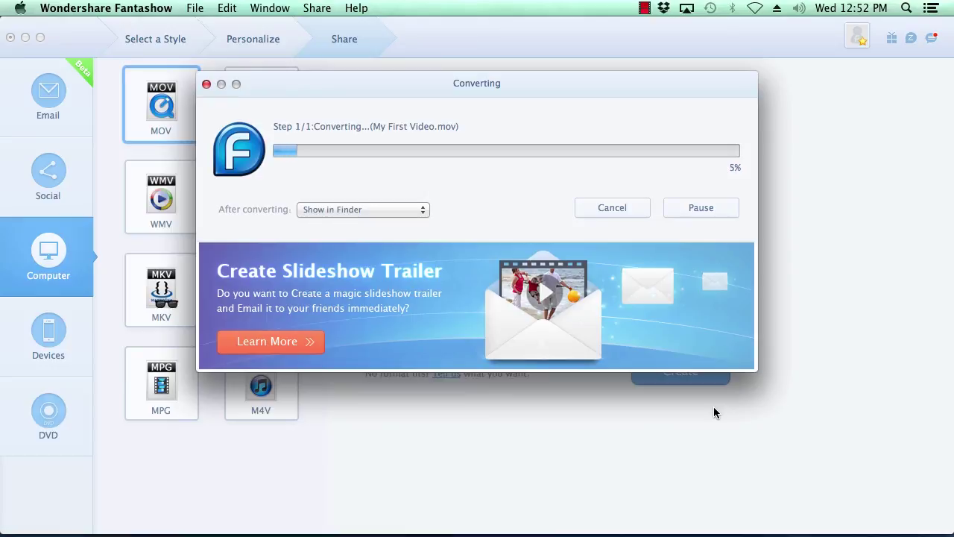
pyautogui.click(721, 424)
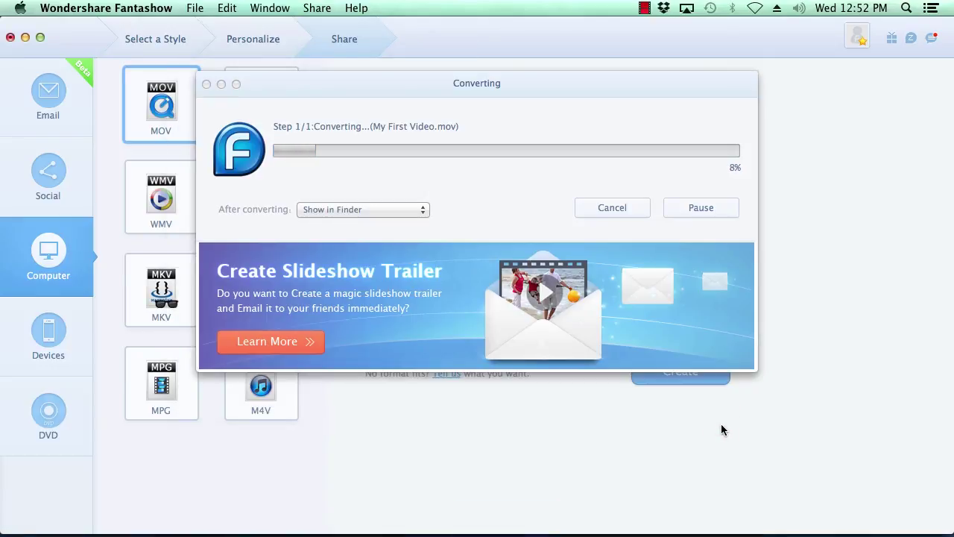
pyautogui.press('super+Tab')
pyautogui.press('super+Tab')
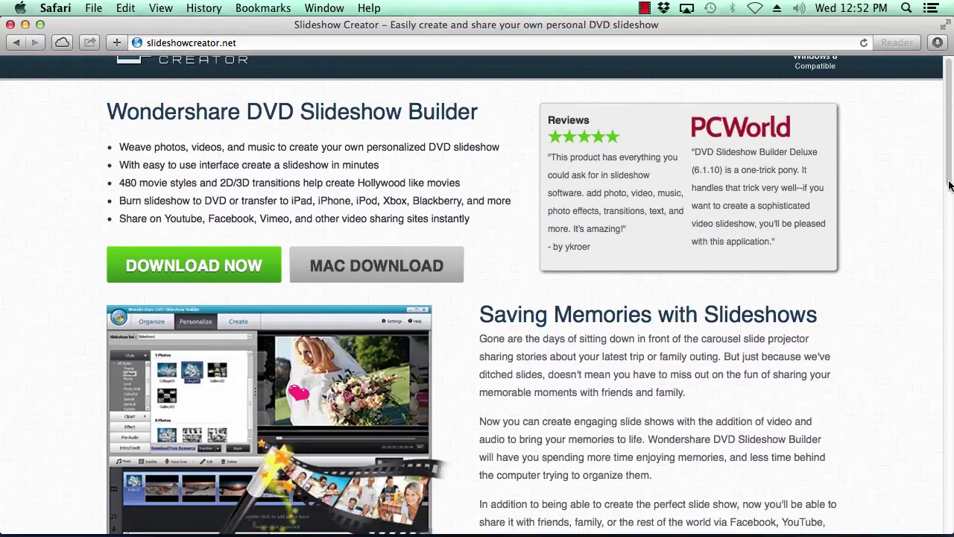
pyautogui.scroll(-1, 949, 183)
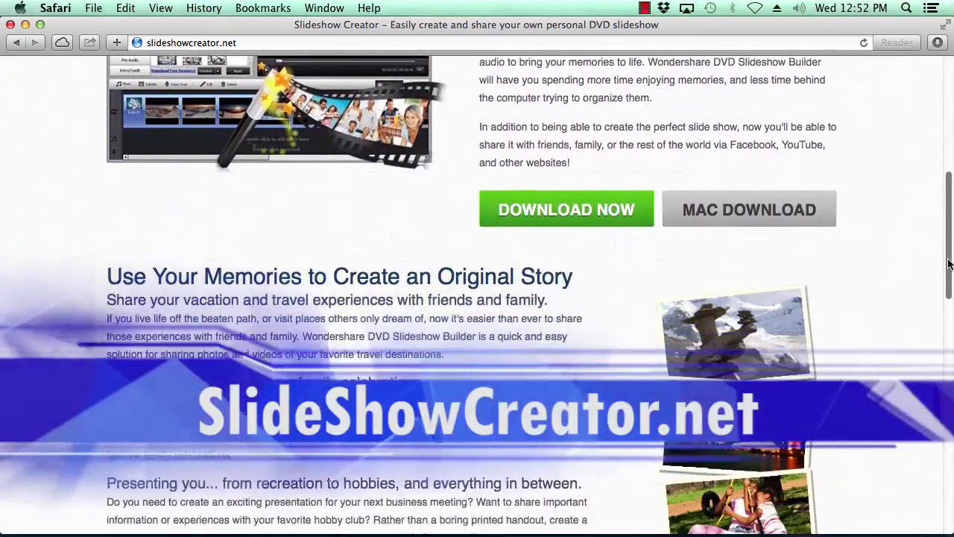